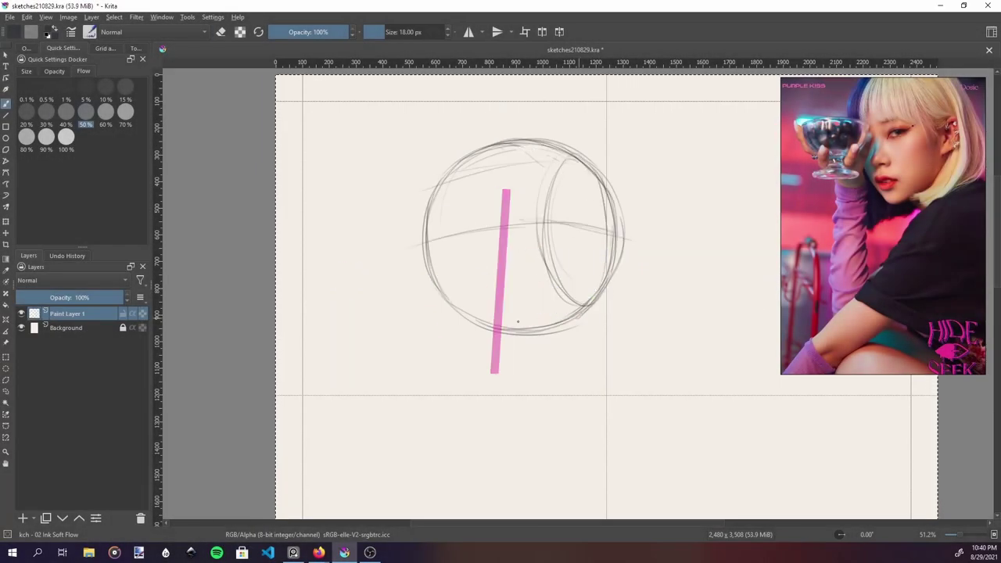
- Draw the jaw and chin below the head circle, then darken the jaw and add an ear
{"action": "left_click_drag", "start_coordinate": [492, 406], "coordinate": [582, 357]}
{"action": "left_click_drag", "start_coordinate": [428, 250], "coordinate": [503, 419]}
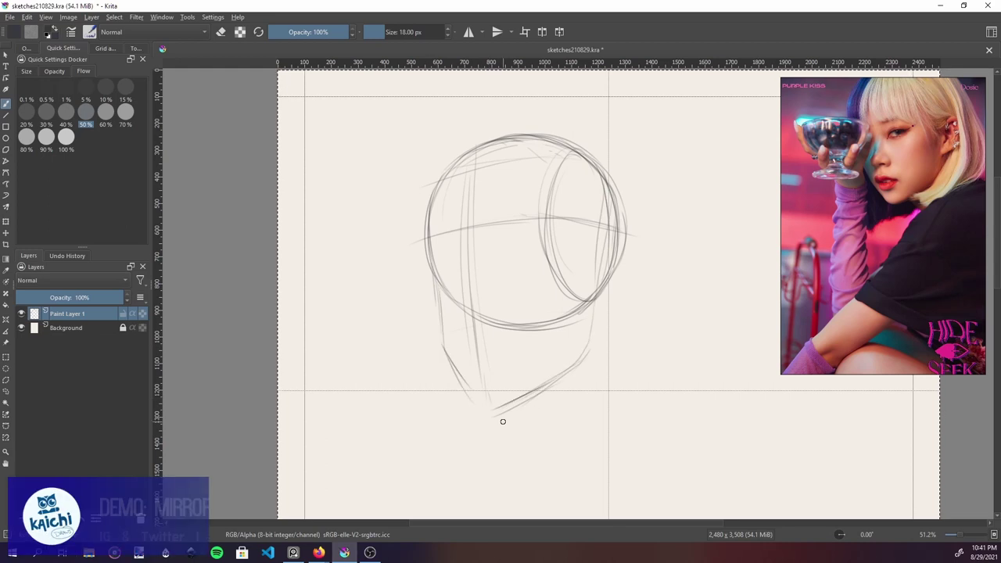
{"action": "mouse_move", "coordinate": [437, 313]}
{"action": "left_mouse_down"}
{"action": "mouse_move", "coordinate": [489, 407]}
{"action": "mouse_move", "coordinate": [592, 347]}
{"action": "mouse_move", "coordinate": [493, 405]}
{"action": "left_mouse_up"}
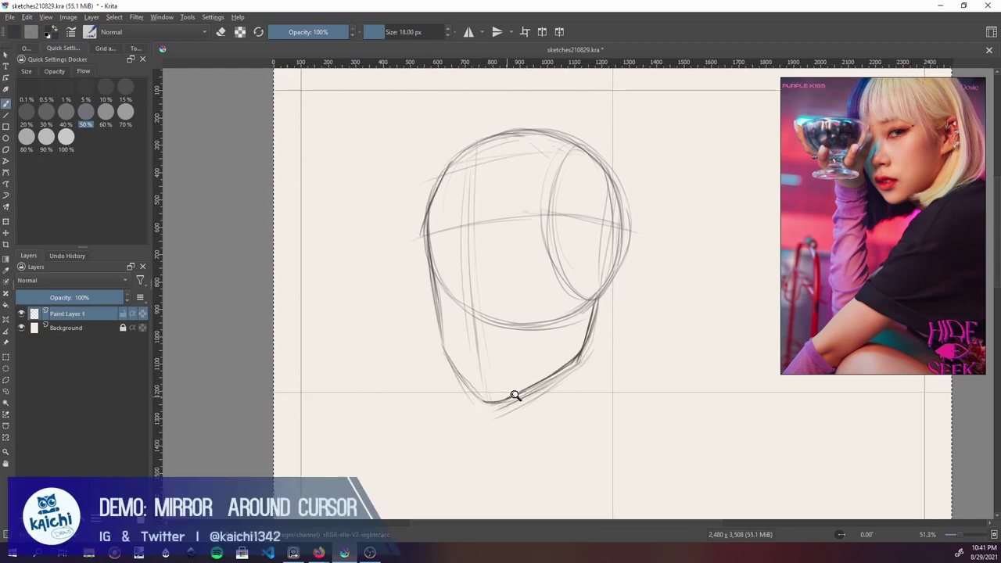
{"action": "left_click_drag", "start_coordinate": [454, 149], "coordinate": [634, 227]}
{"action": "left_click_drag", "start_coordinate": [629, 165], "coordinate": [625, 297]}
{"action": "mouse_move", "coordinate": [606, 252]}
{"action": "left_mouse_down"}
{"action": "mouse_move", "coordinate": [598, 321]}
{"action": "mouse_move", "coordinate": [619, 391]}
{"action": "left_mouse_up"}
{"action": "scroll", "coordinate": [562, 422], "scroll_direction": "down", "scroll_amount": 1}
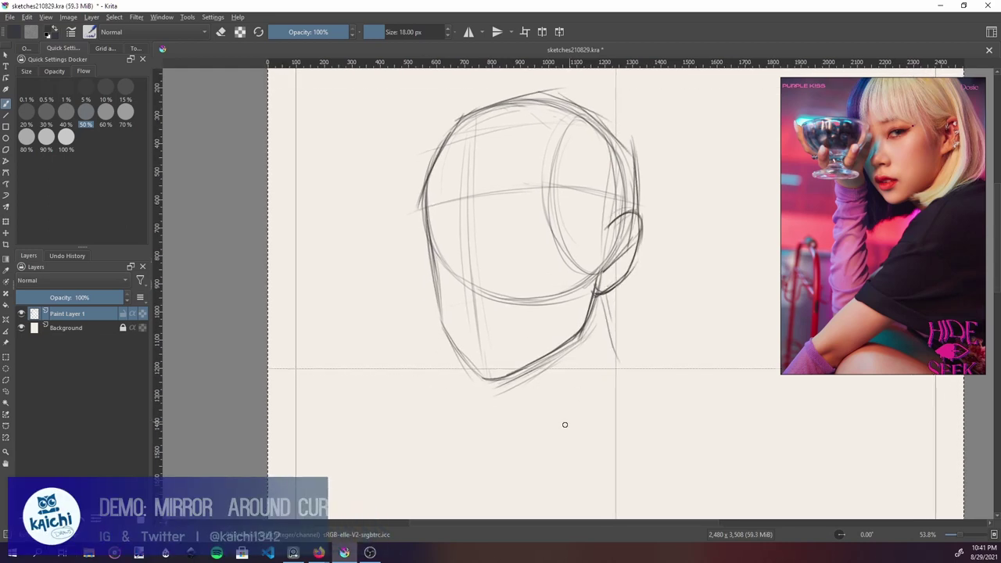
- Add a cheek stroke, eyebrow and darker eye line, and start the mouth and lips
{"action": "left_click_drag", "start_coordinate": [483, 227], "coordinate": [481, 297]}
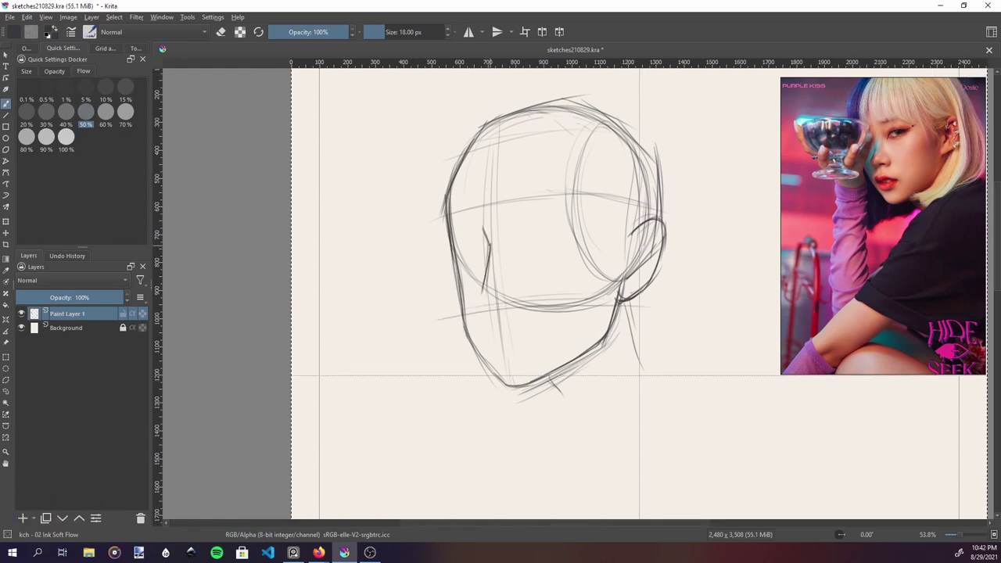
{"action": "left_click_drag", "start_coordinate": [491, 244], "coordinate": [492, 303]}
{"action": "left_click_drag", "start_coordinate": [508, 219], "coordinate": [559, 200]}
{"action": "left_click_drag", "start_coordinate": [444, 219], "coordinate": [563, 199]}
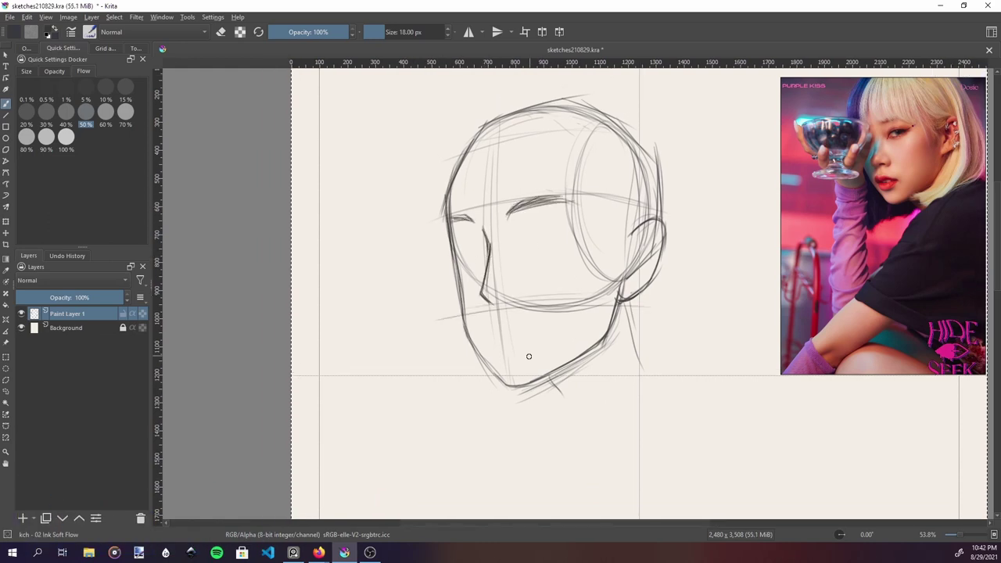
{"action": "left_click_drag", "start_coordinate": [493, 327], "coordinate": [587, 325]}
{"action": "mouse_move", "coordinate": [467, 335]}
{"action": "left_mouse_down"}
{"action": "mouse_move", "coordinate": [591, 331]}
{"action": "mouse_move", "coordinate": [651, 369]}
{"action": "left_mouse_up"}
{"action": "scroll", "coordinate": [563, 422], "scroll_direction": "down", "scroll_amount": 1}
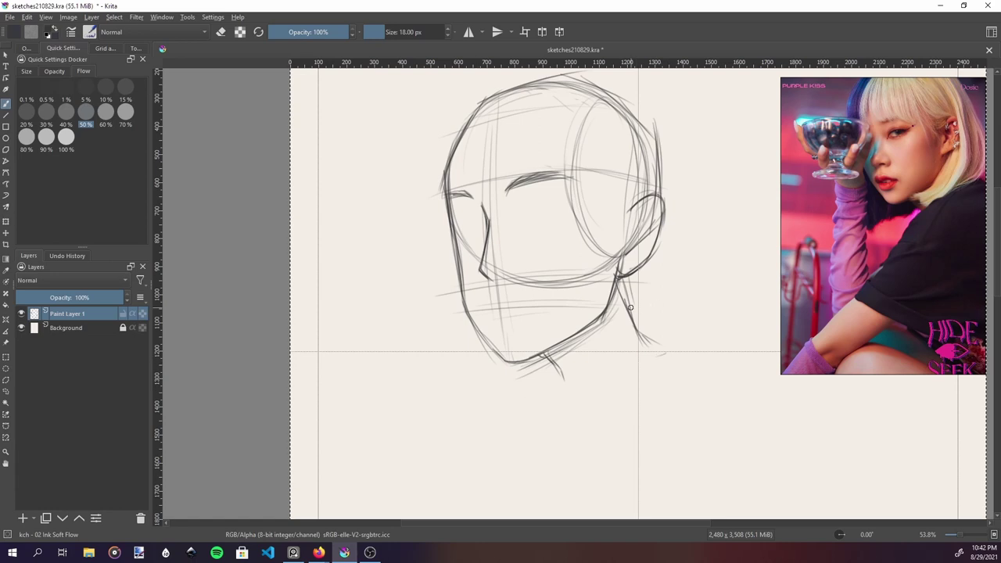
{"action": "mouse_move", "coordinate": [489, 300]}
{"action": "left_mouse_down"}
{"action": "mouse_move", "coordinate": [602, 294]}
{"action": "mouse_move", "coordinate": [526, 296]}
{"action": "mouse_move", "coordinate": [538, 297]}
{"action": "left_mouse_up"}
- Sketch both eye shapes, add strokes near the ear and darken the jaw, checking mirrored view
{"action": "mouse_move", "coordinate": [514, 222]}
{"action": "left_mouse_down"}
{"action": "mouse_move", "coordinate": [594, 214]}
{"action": "mouse_move", "coordinate": [586, 200]}
{"action": "left_mouse_up"}
{"action": "left_click_drag", "start_coordinate": [472, 222], "coordinate": [503, 213]}
{"action": "key", "text": "m"}
{"action": "mouse_move", "coordinate": [574, 227]}
{"action": "left_mouse_down"}
{"action": "mouse_move", "coordinate": [593, 211]}
{"action": "mouse_move", "coordinate": [599, 230]}
{"action": "left_mouse_up"}
{"action": "left_click_drag", "start_coordinate": [582, 305], "coordinate": [539, 352]}
{"action": "key", "text": "m"}
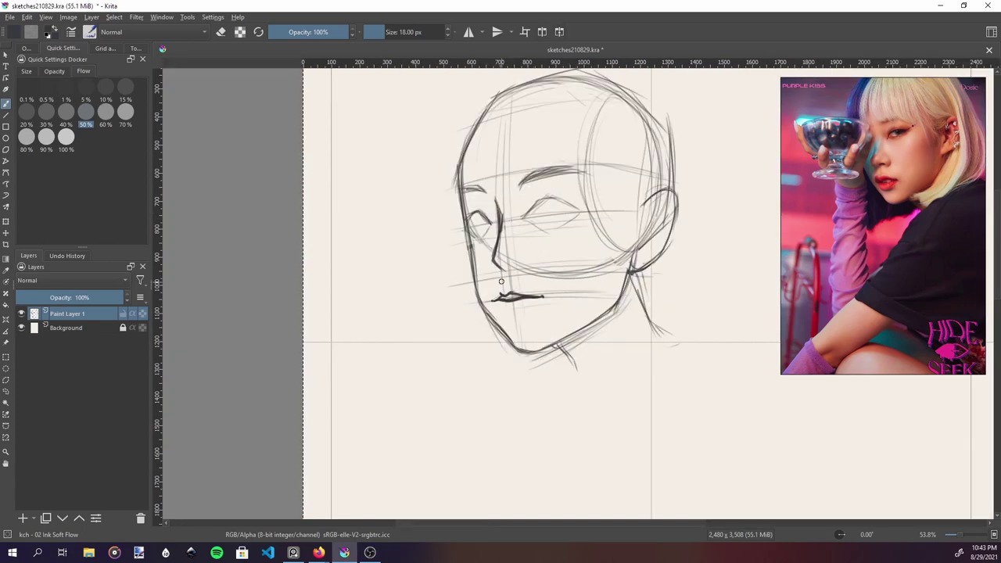
- Redraw the eye darker and refine it with lashes, lid and iris detail
{"action": "scroll", "coordinate": [538, 203], "scroll_direction": "up", "scroll_amount": 1}
{"action": "mouse_move", "coordinate": [530, 213]}
{"action": "left_mouse_down"}
{"action": "mouse_move", "coordinate": [611, 195]}
{"action": "mouse_move", "coordinate": [587, 184]}
{"action": "mouse_move", "coordinate": [599, 186]}
{"action": "left_mouse_up"}
{"action": "key", "text": "e"}
{"action": "key", "text": "e"}
{"action": "mouse_move", "coordinate": [599, 202]}
{"action": "left_mouse_down"}
{"action": "mouse_move", "coordinate": [588, 211]}
{"action": "mouse_move", "coordinate": [579, 191]}
{"action": "mouse_move", "coordinate": [560, 222]}
{"action": "left_mouse_up"}
{"action": "scroll", "coordinate": [557, 195], "scroll_direction": "up", "scroll_amount": 1}
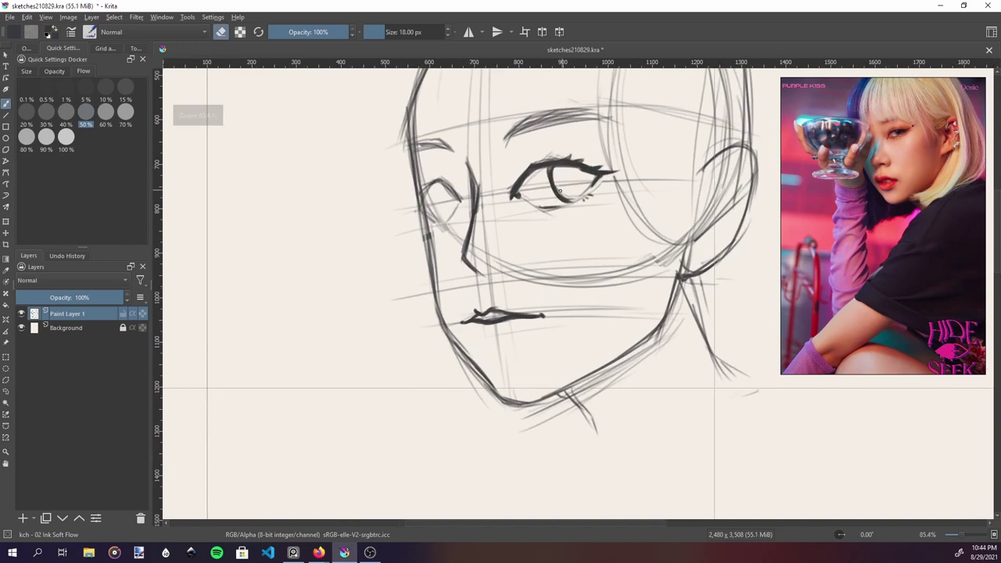
{"action": "left_click_drag", "start_coordinate": [552, 172], "coordinate": [581, 197]}
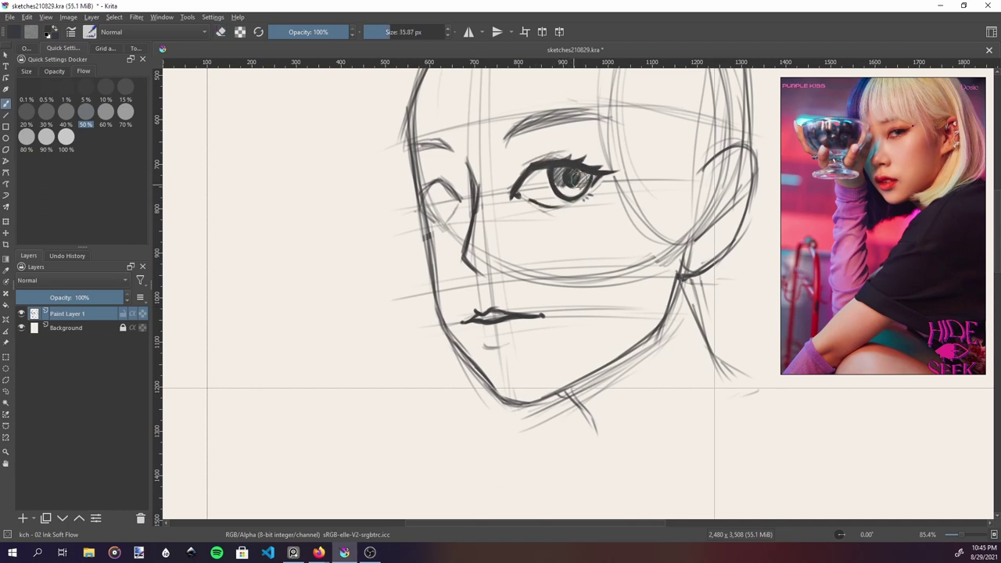
- Erase an iris highlight, add a curved stroke along the face, and add Paint Layer 2
{"action": "key", "text": "e"}
{"action": "left_click", "coordinate": [572, 172]}
{"action": "scroll", "coordinate": [579, 195], "scroll_direction": "down", "scroll_amount": 2}
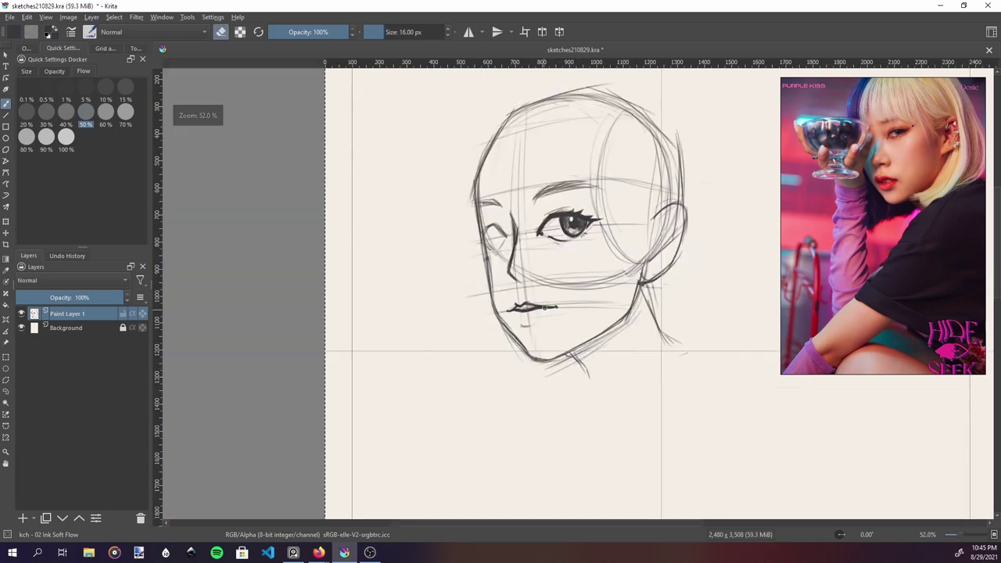
{"action": "scroll", "coordinate": [591, 216], "scroll_direction": "up", "scroll_amount": 4}
{"action": "key", "text": "e"}
{"action": "left_click_drag", "start_coordinate": [591, 215], "coordinate": [640, 205]}
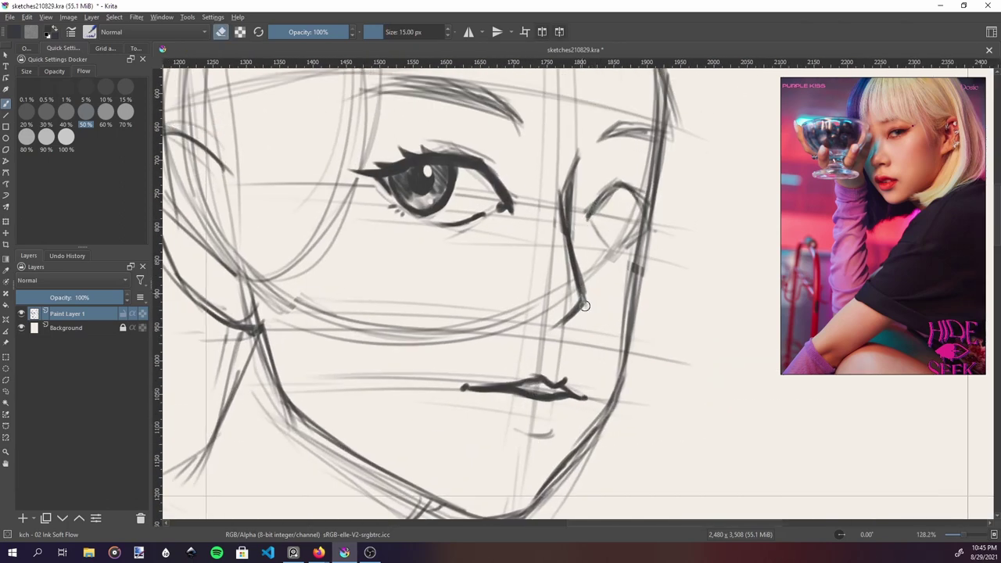
{"action": "scroll", "coordinate": [546, 346], "scroll_direction": "down", "scroll_amount": 5}
{"action": "key", "text": "e"}
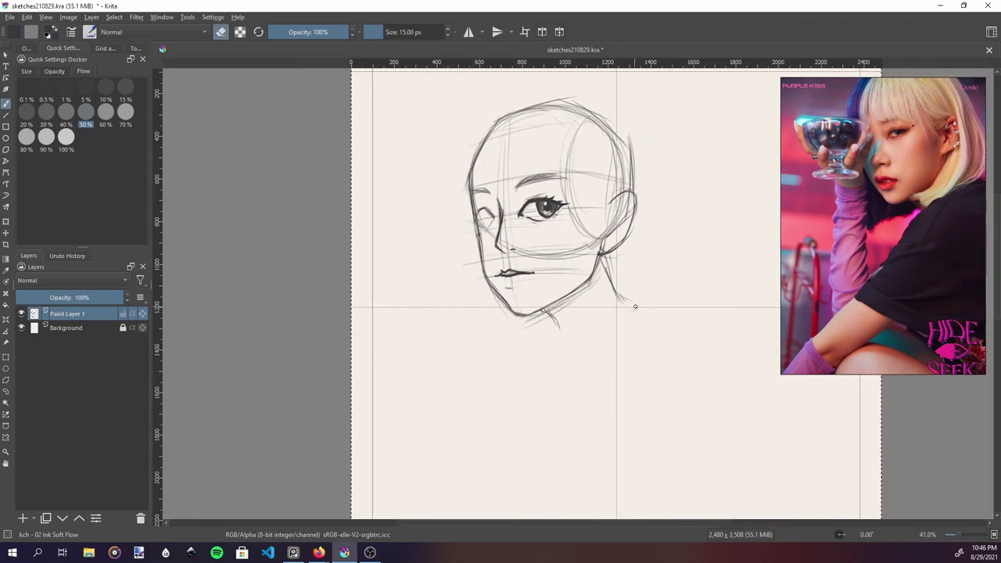
{"action": "key", "text": "Insert"}
- Draw the neck and shoulder lines, nudge them up-left with Ctrl+T, and add short neck strokes
{"action": "left_click_drag", "start_coordinate": [555, 324], "coordinate": [527, 344]}
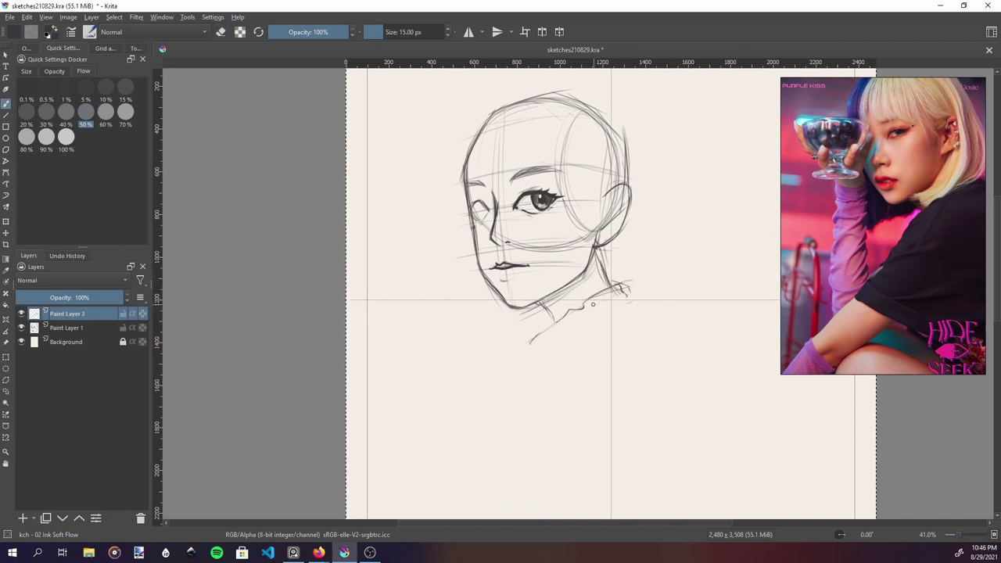
{"action": "mouse_move", "coordinate": [596, 304]}
{"action": "left_mouse_down"}
{"action": "mouse_move", "coordinate": [546, 370]}
{"action": "mouse_move", "coordinate": [494, 386]}
{"action": "left_mouse_up"}
{"action": "left_click_drag", "start_coordinate": [594, 252], "coordinate": [607, 286]}
{"action": "key", "text": "ctrl+t"}
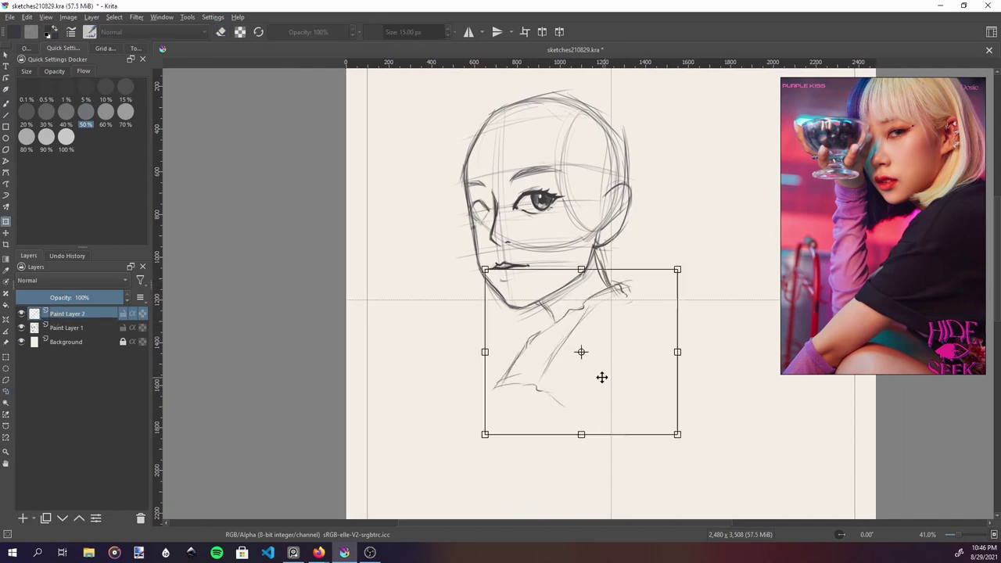
{"action": "left_click_drag", "start_coordinate": [663, 375], "coordinate": [660, 372]}
{"action": "key", "text": "Return"}
{"action": "left_click_drag", "start_coordinate": [587, 316], "coordinate": [538, 337]}
{"action": "left_click_drag", "start_coordinate": [462, 334], "coordinate": [495, 354]}
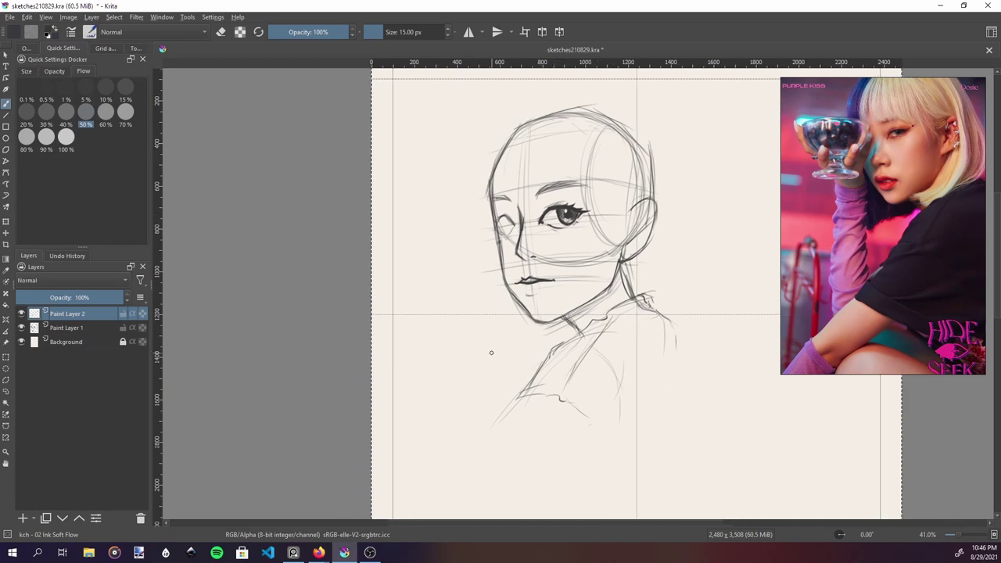
- Sketch the glass cup left of the face and add short strokes around the face
{"action": "left_click_drag", "start_coordinate": [430, 214], "coordinate": [506, 203]}
{"action": "left_click_drag", "start_coordinate": [507, 203], "coordinate": [533, 208]}
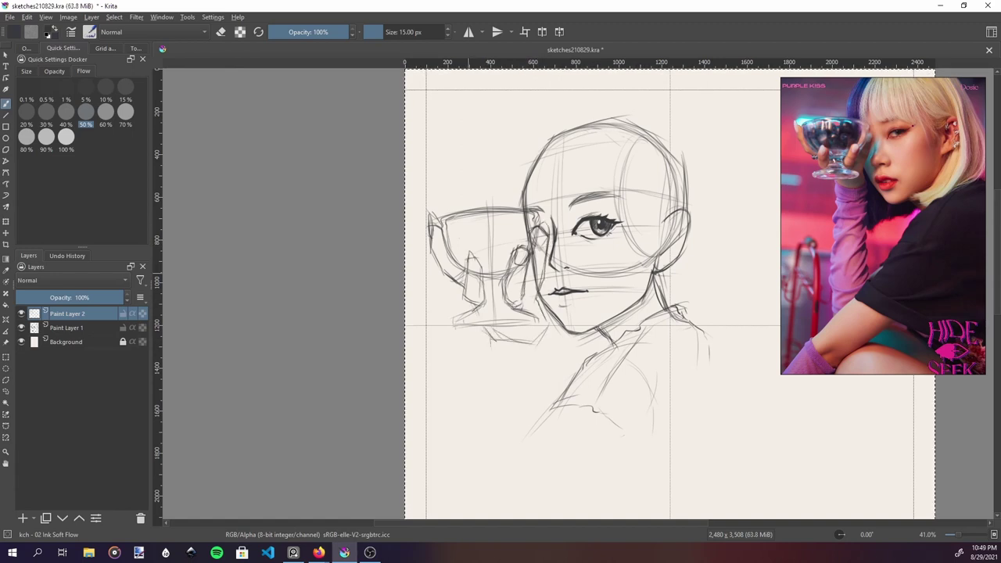
{"action": "left_click_drag", "start_coordinate": [544, 228], "coordinate": [550, 242]}
{"action": "mouse_move", "coordinate": [594, 312]}
{"action": "left_mouse_down"}
{"action": "mouse_move", "coordinate": [598, 294]}
{"action": "mouse_move", "coordinate": [552, 328]}
{"action": "left_mouse_up"}
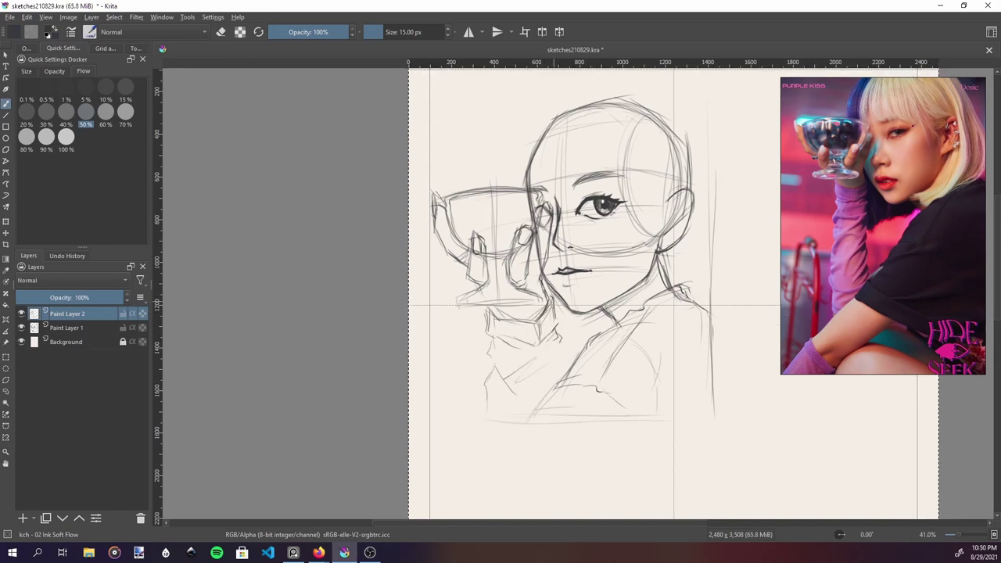
- Add Paint Layer 3 for the hair and touch up the ear, checking the mirrored view
{"action": "left_click", "coordinate": [22, 517]}
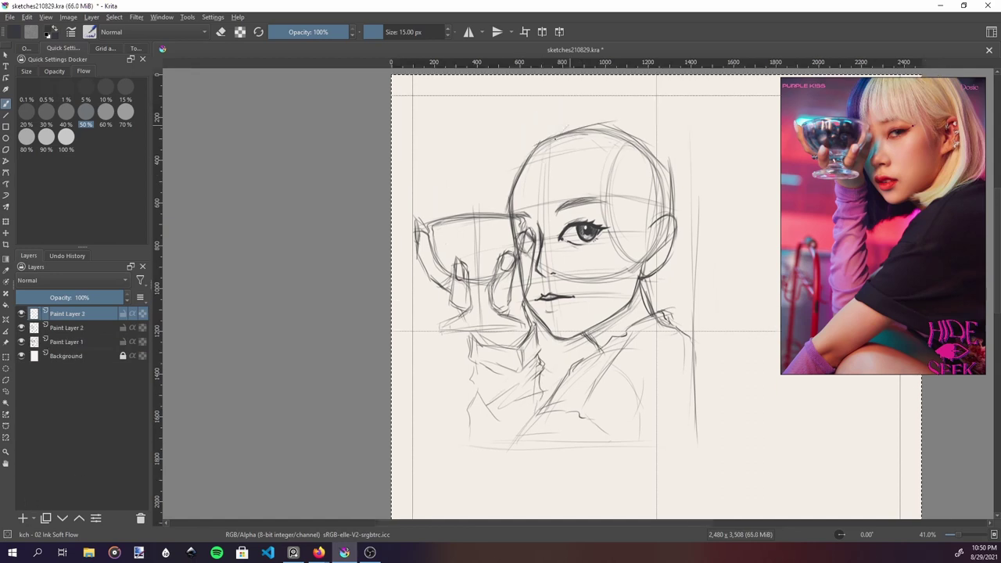
{"action": "key", "text": "m"}
{"action": "mouse_move", "coordinate": [429, 205]}
{"action": "left_mouse_down"}
{"action": "mouse_move", "coordinate": [435, 248]}
{"action": "mouse_move", "coordinate": [455, 273]}
{"action": "mouse_move", "coordinate": [461, 255]}
{"action": "left_mouse_up"}
{"action": "key", "text": "m"}
{"action": "scroll", "coordinate": [509, 143], "scroll_direction": "down", "scroll_amount": 1}
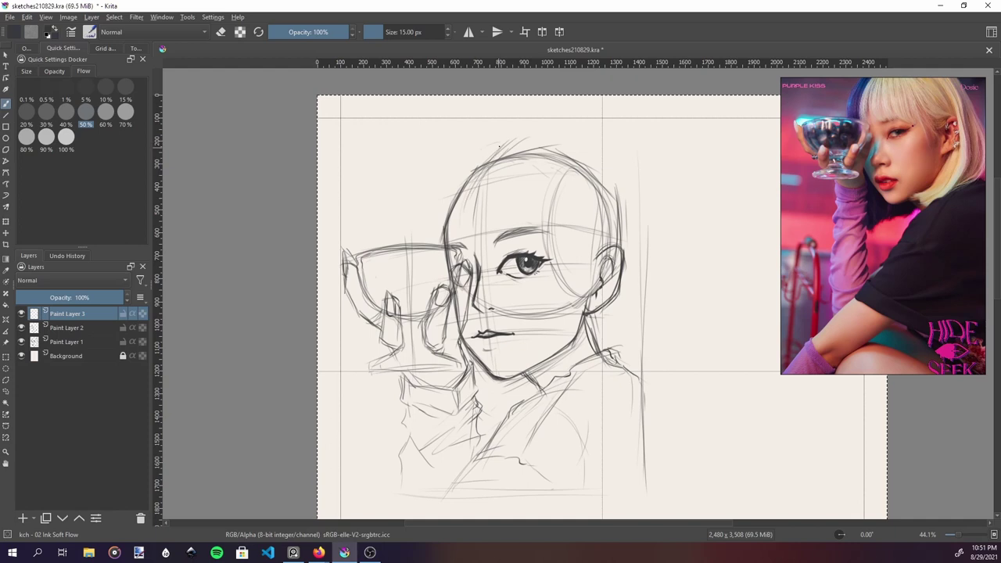
- Draw the bangs, crown, hair lines and left outline, then the bob's outer line on the right
{"action": "mouse_move", "coordinate": [489, 183]}
{"action": "left_mouse_down"}
{"action": "mouse_move", "coordinate": [470, 244]}
{"action": "mouse_move", "coordinate": [543, 235]}
{"action": "left_mouse_up"}
{"action": "left_click_drag", "start_coordinate": [516, 183], "coordinate": [540, 252]}
{"action": "left_click_drag", "start_coordinate": [547, 177], "coordinate": [562, 255]}
{"action": "left_click_drag", "start_coordinate": [557, 197], "coordinate": [585, 309]}
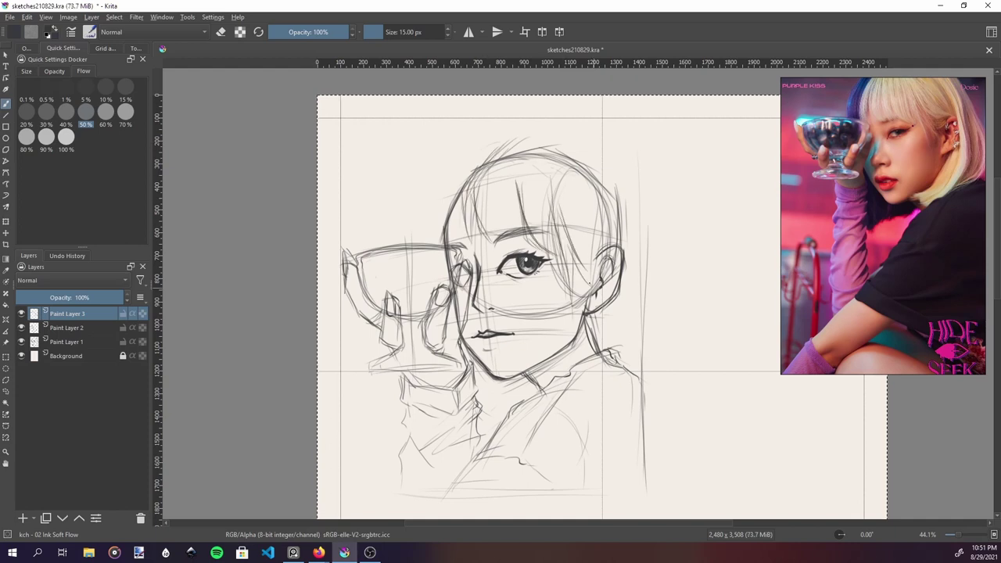
{"action": "left_click_drag", "start_coordinate": [571, 239], "coordinate": [603, 283]}
{"action": "left_click_drag", "start_coordinate": [490, 144], "coordinate": [430, 239]}
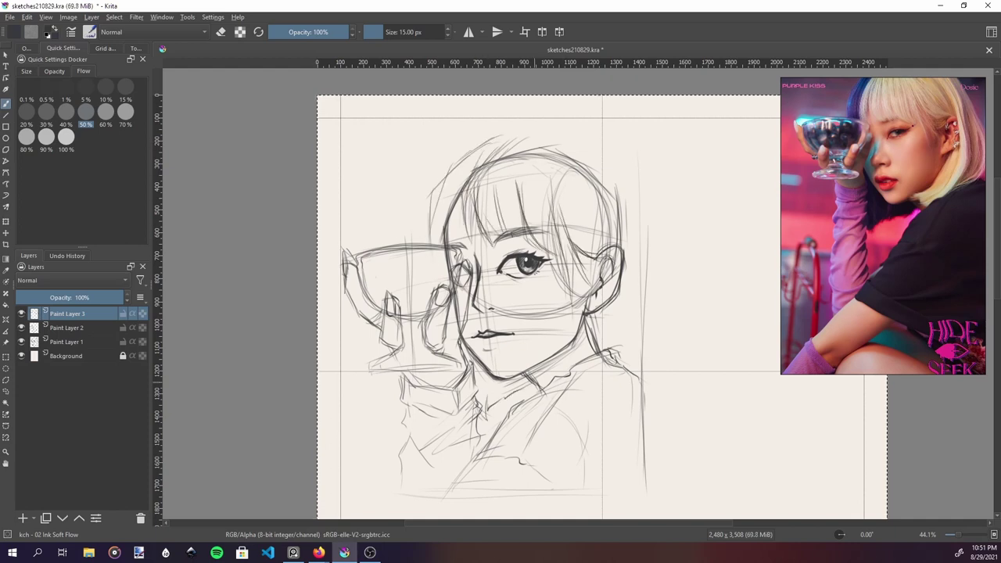
{"action": "left_click_drag", "start_coordinate": [594, 144], "coordinate": [642, 355]}
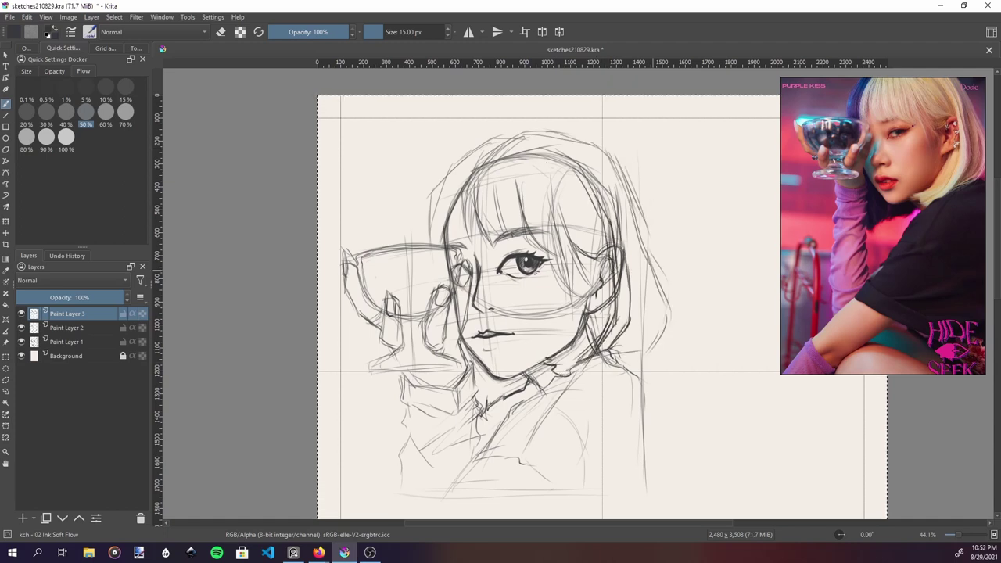
{"action": "key", "text": "e"}
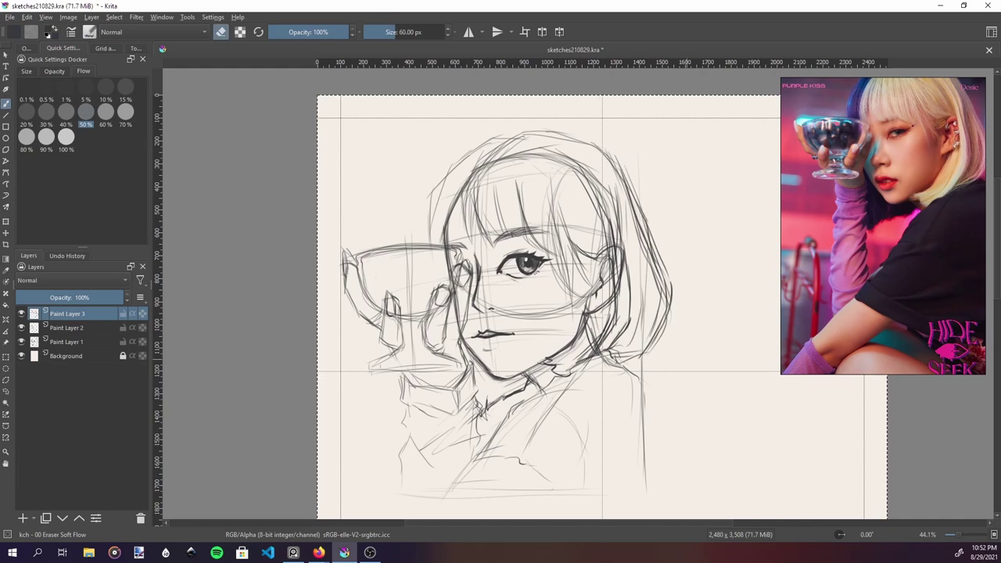
{"action": "left_click_drag", "start_coordinate": [649, 268], "coordinate": [649, 203]}
- Draw the left outline of the bob hair
{"action": "key", "text": "m"}
{"action": "key", "text": "e"}
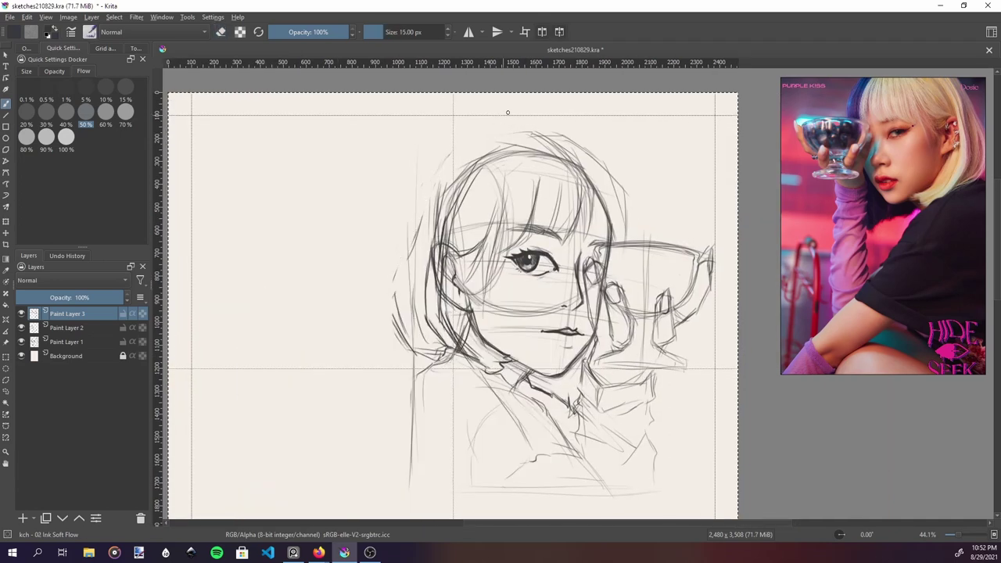
{"action": "left_click_drag", "start_coordinate": [454, 142], "coordinate": [397, 281]}
{"action": "left_click_drag", "start_coordinate": [428, 200], "coordinate": [395, 361]}
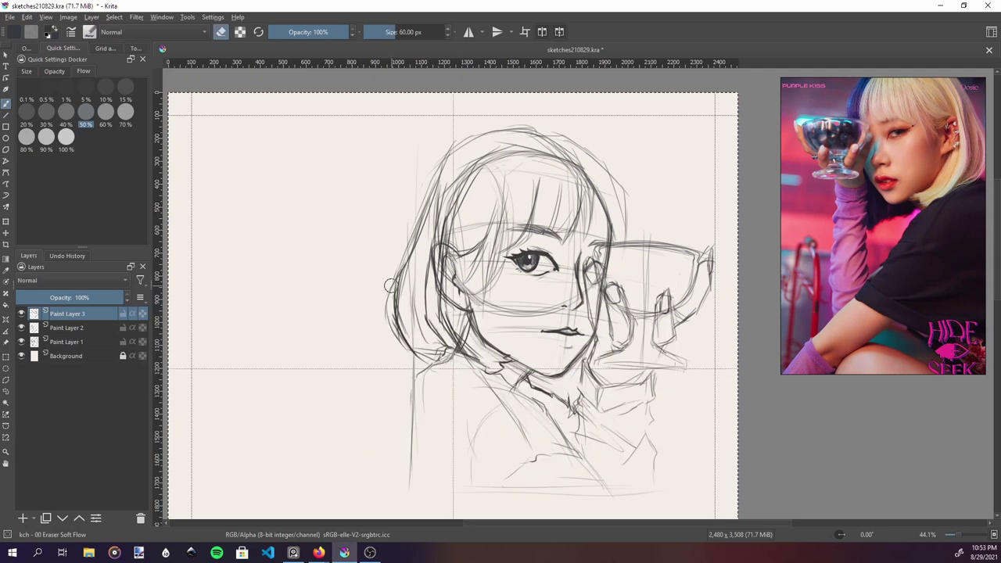
{"action": "key", "text": "e"}
- Return to the ink brush, add strokes below the chin, and make Paint Layer 1 active
{"action": "right_click", "coordinate": [669, 394]}
{"action": "left_click", "coordinate": [725, 462]}
{"action": "key", "text": "e"}
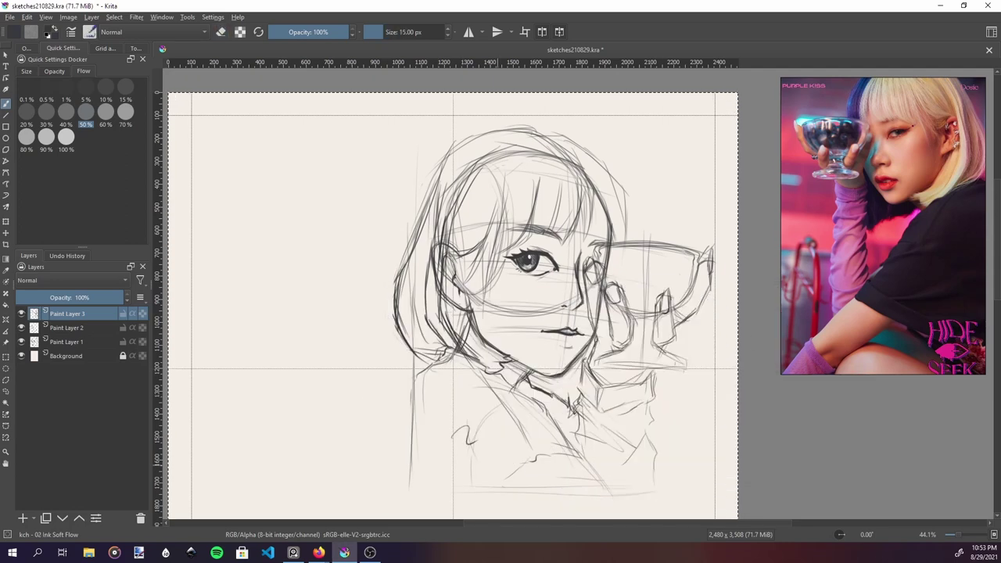
{"action": "left_click_drag", "start_coordinate": [368, 350], "coordinate": [480, 350]}
{"action": "scroll", "coordinate": [479, 350], "scroll_direction": "up", "scroll_amount": 3}
{"action": "key", "text": "Page_Down"}
{"action": "key", "text": "Page_Down"}
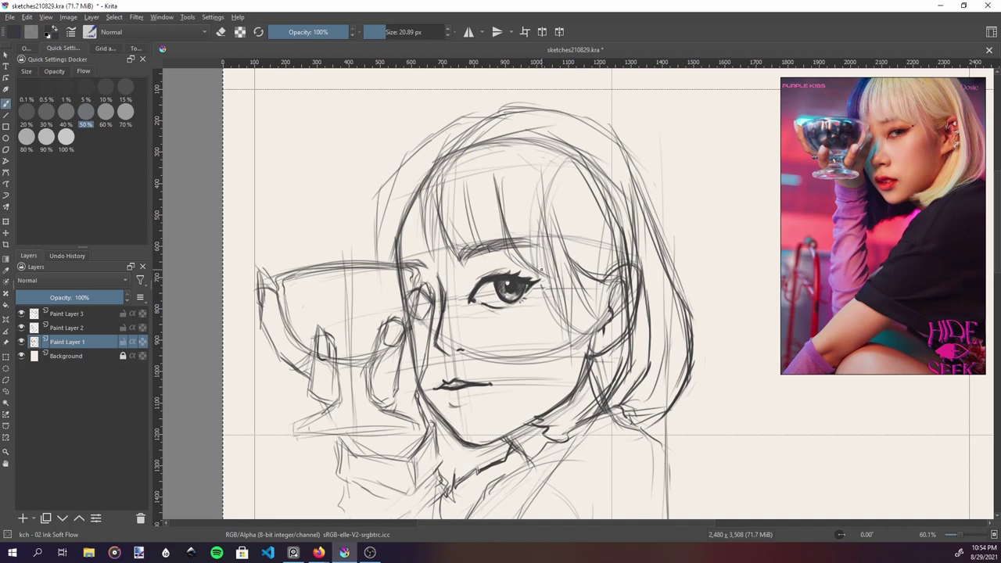
- Start a transform on Paint Layer 1, check the mirrored view, and return to the brush
{"action": "scroll", "coordinate": [487, 359], "scroll_direction": "down", "scroll_amount": 2}
{"action": "scroll", "coordinate": [486, 359], "scroll_direction": "down", "scroll_amount": 2}
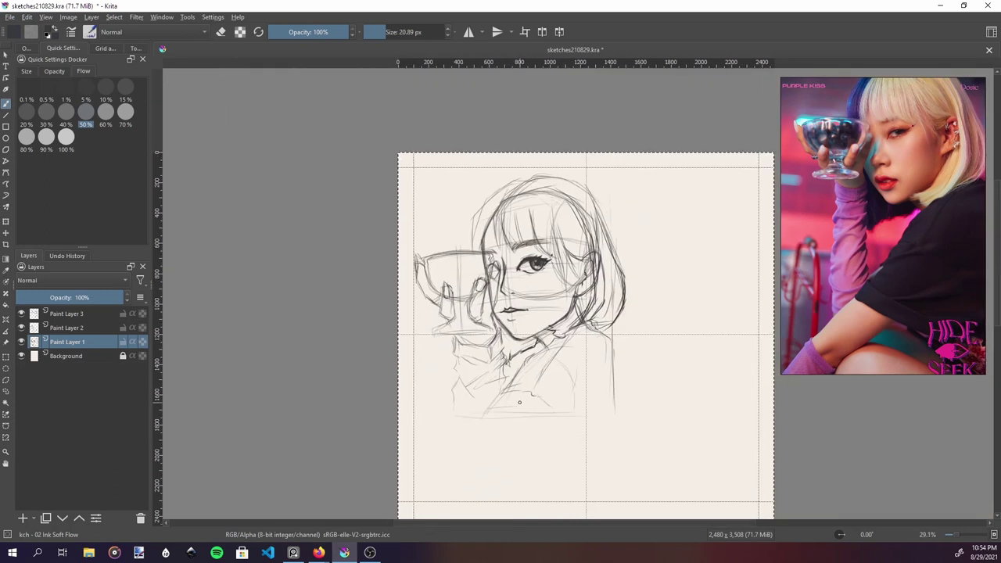
{"action": "scroll", "coordinate": [489, 321], "scroll_direction": "up", "scroll_amount": 1}
{"action": "key", "text": "ctrl+t"}
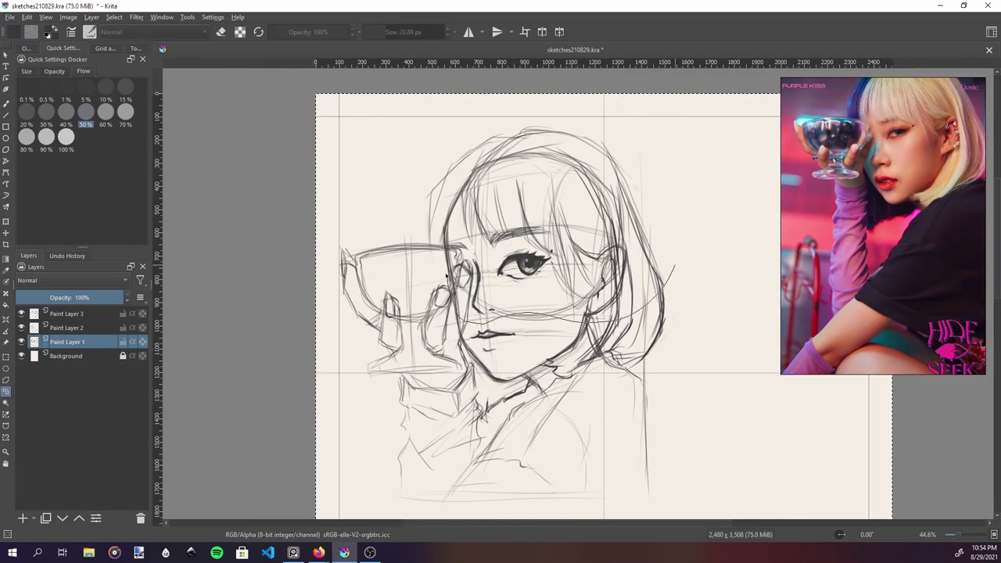
{"action": "key", "text": "m"}
{"action": "key", "text": "b"}
{"action": "scroll", "coordinate": [509, 275], "scroll_direction": "up", "scroll_amount": 2}
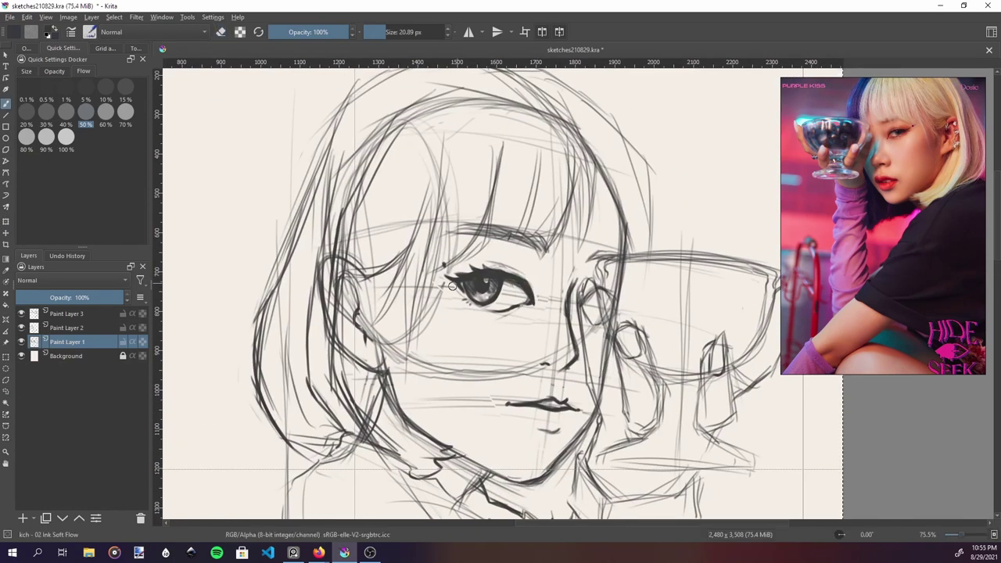
{"action": "key", "text": "m"}
- Shade under the lips and chin with the 05 Fill Soft Flow brush and lighten the upper lip line
{"action": "right_click", "coordinate": [503, 373]}
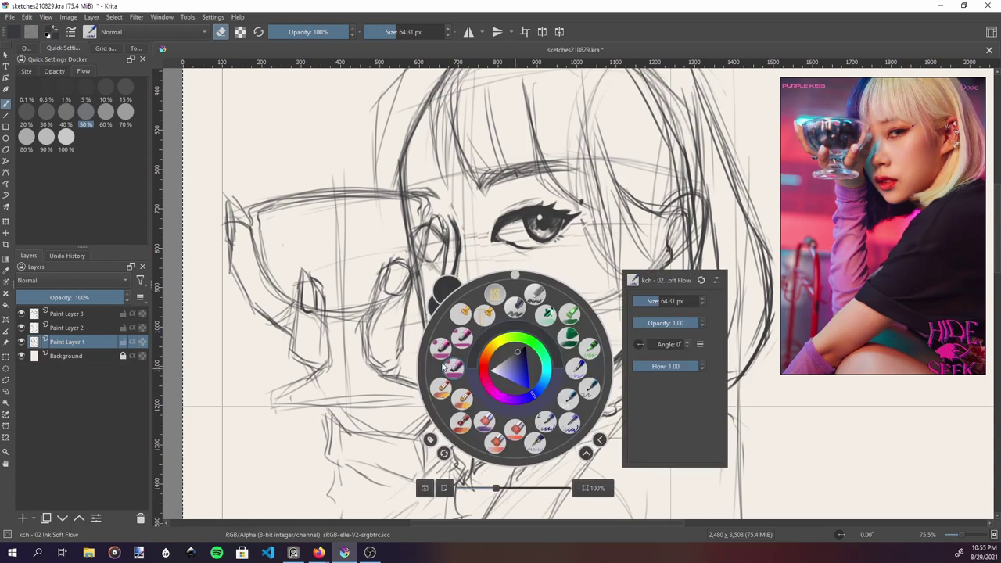
{"action": "left_click", "coordinate": [450, 356]}
{"action": "left_click_drag", "start_coordinate": [474, 361], "coordinate": [454, 330]}
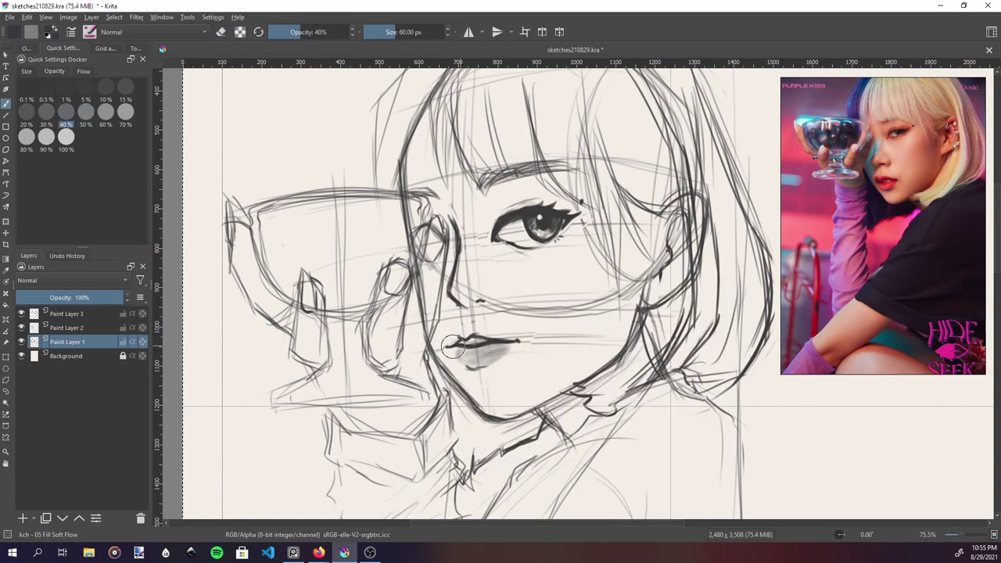
{"action": "key", "text": "e"}
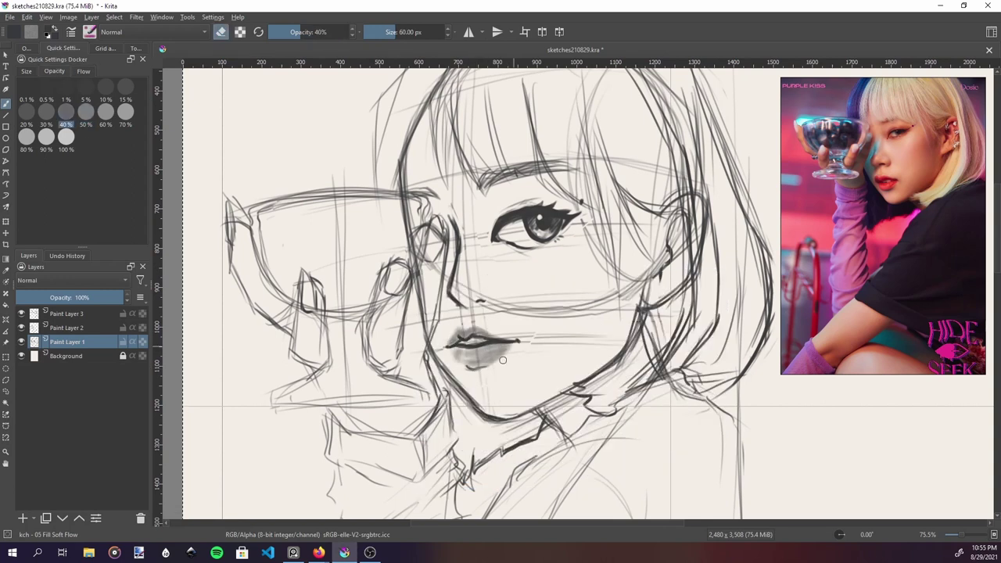
{"action": "scroll", "coordinate": [575, 362], "scroll_direction": "down", "scroll_amount": 5}
{"action": "scroll", "coordinate": [563, 281], "scroll_direction": "up", "scroll_amount": 3}
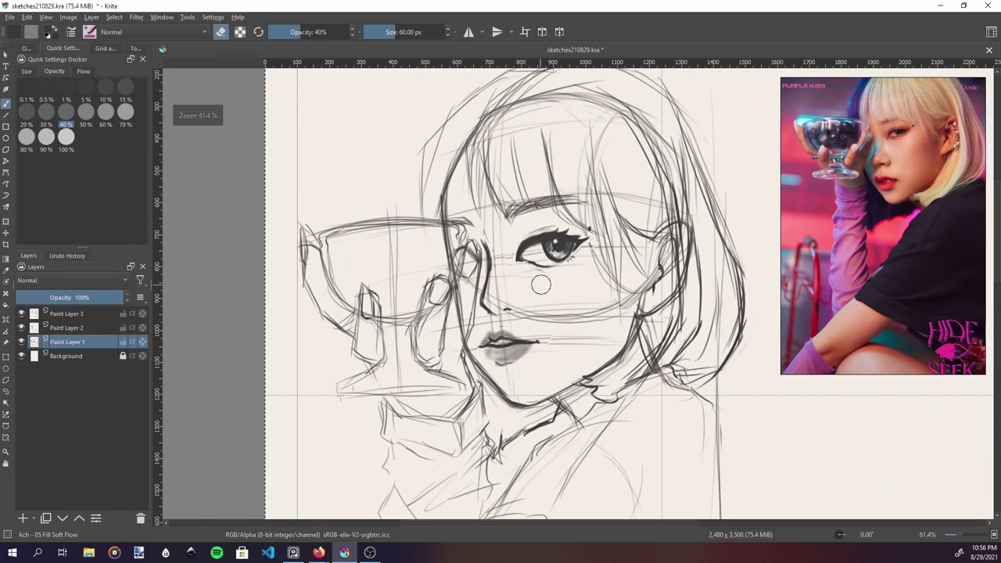
{"action": "key", "text": "t"}
{"action": "key", "text": "b"}
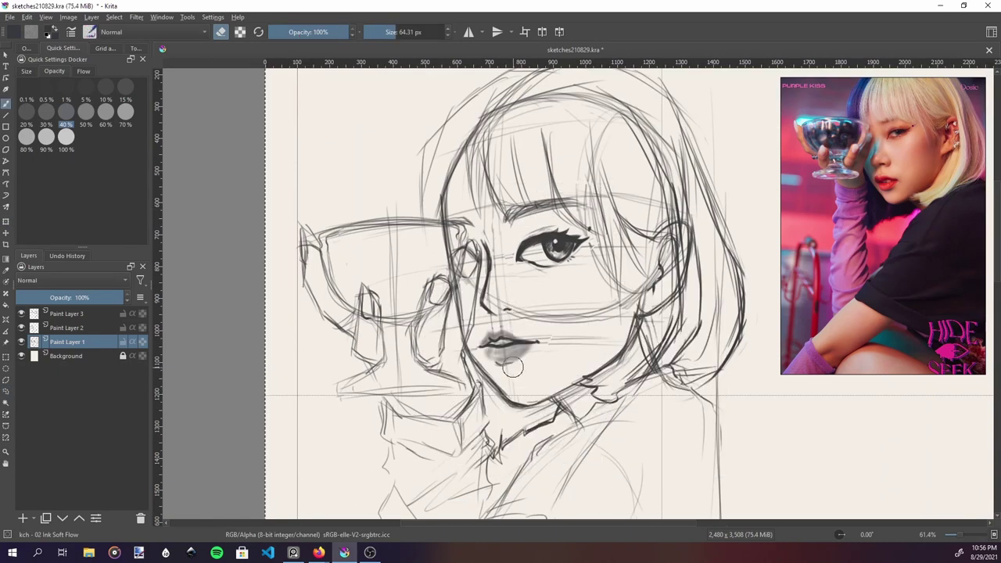
{"action": "scroll", "coordinate": [561, 378], "scroll_direction": "up", "scroll_amount": 2}
{"action": "left_click_drag", "start_coordinate": [541, 334], "coordinate": [495, 342]}
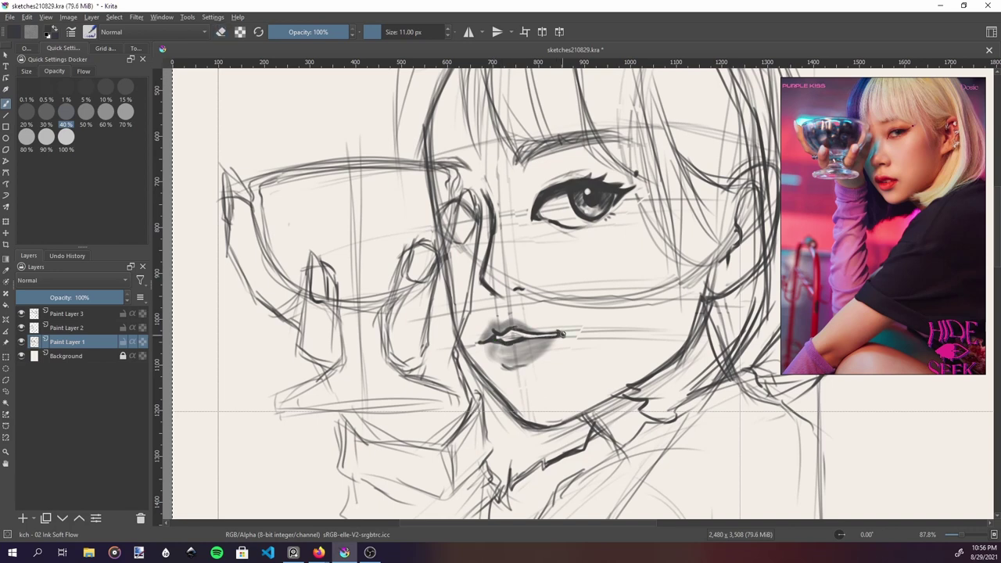
- Extend the bottom framing line and add strokes along the right side of the hair
{"action": "key", "text": "e"}
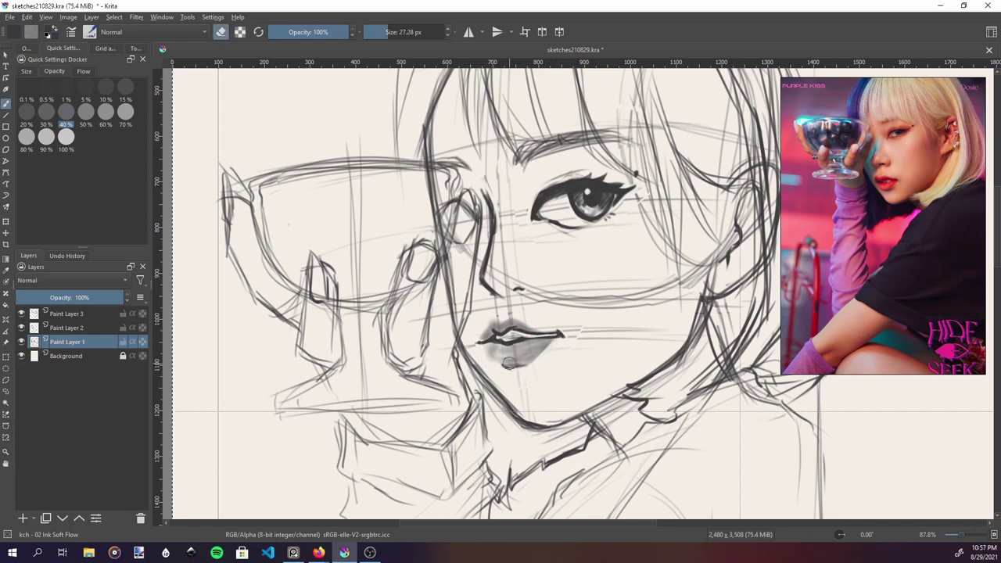
{"action": "scroll", "coordinate": [513, 339], "scroll_direction": "down", "scroll_amount": 5}
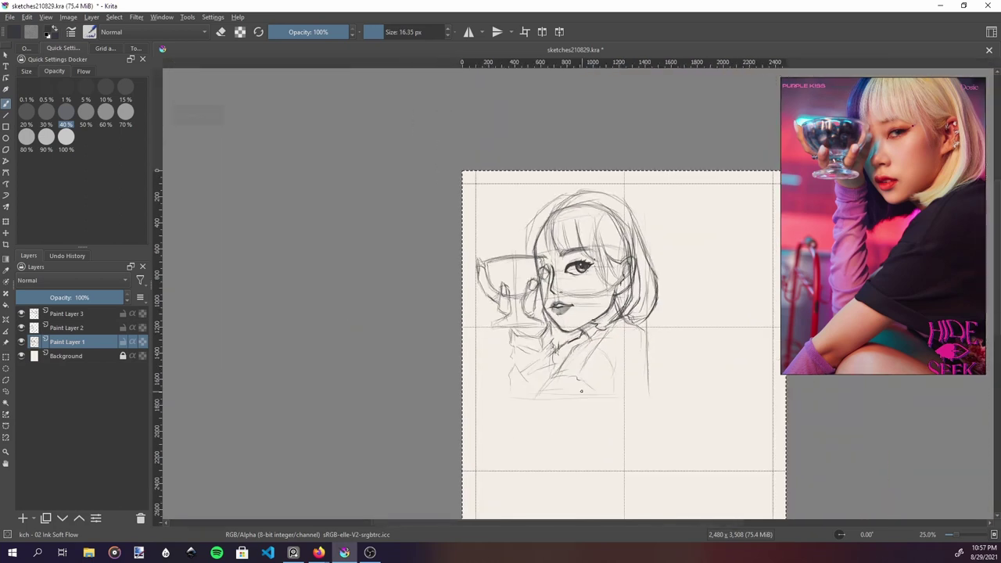
{"action": "scroll", "coordinate": [553, 398], "scroll_direction": "up", "scroll_amount": 4}
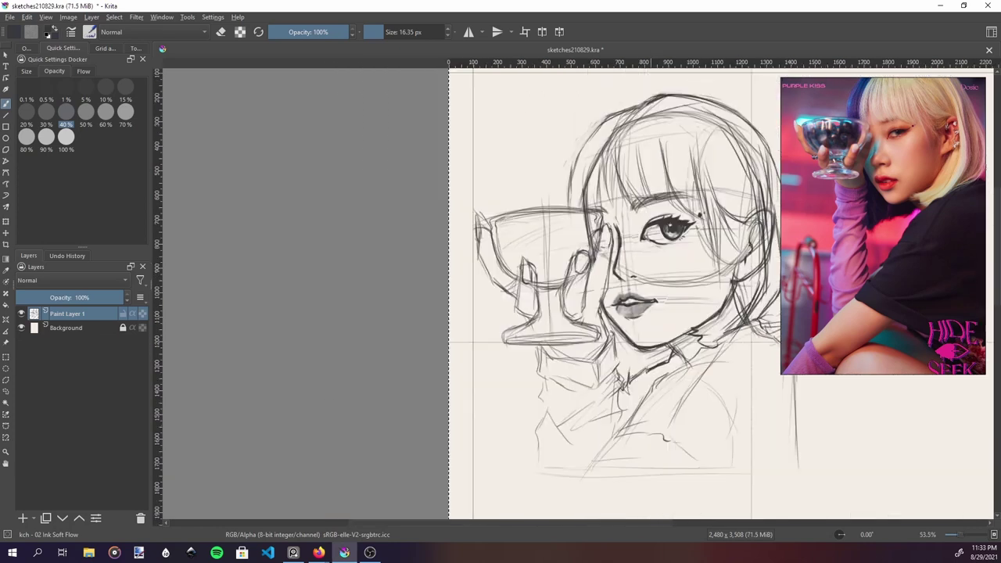
{"action": "left_click_drag", "start_coordinate": [426, 427], "coordinate": [694, 427]}
{"action": "left_click_drag", "start_coordinate": [669, 262], "coordinate": [669, 396]}
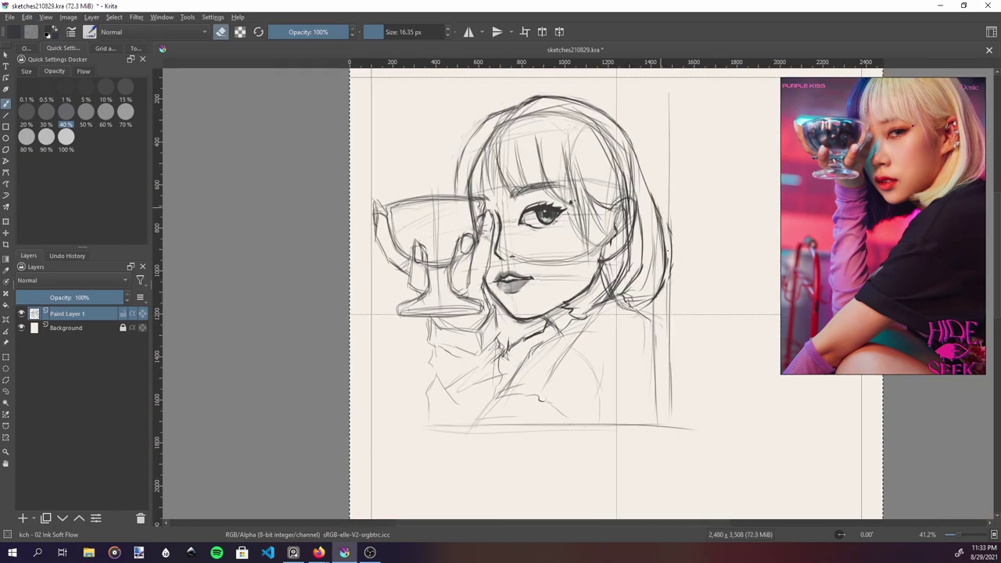
- Toggle the mirrored canvas view repeatedly to check the sketch's proportions
{"action": "key", "text": "m"}
{"action": "key", "text": "m"}
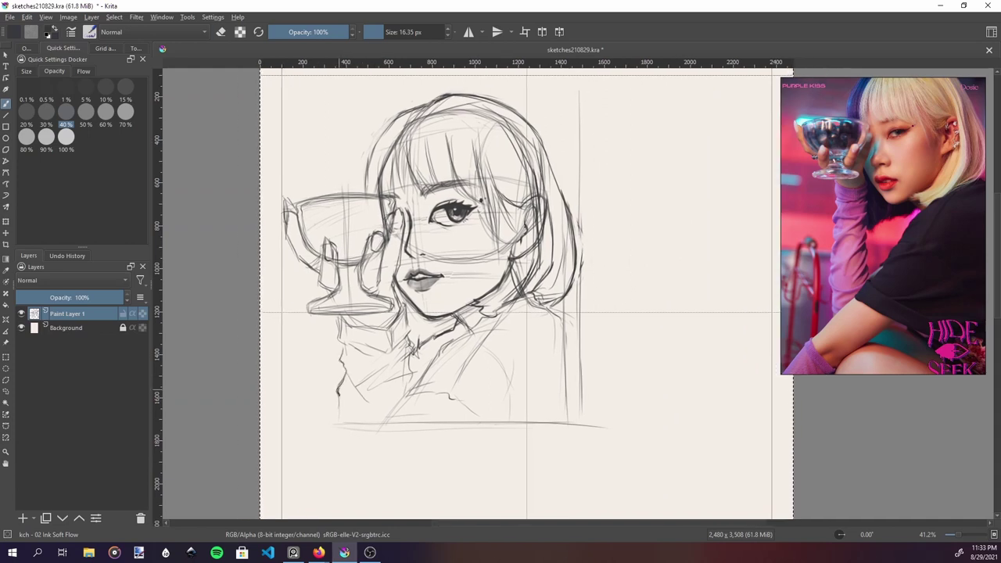
{"action": "key", "text": "m"}
{"action": "key", "text": "e"}
{"action": "key", "text": "e"}
- Select Paint Layer 1 and duplicate it into Copy of Paint Layer 1
{"action": "key", "text": "m"}
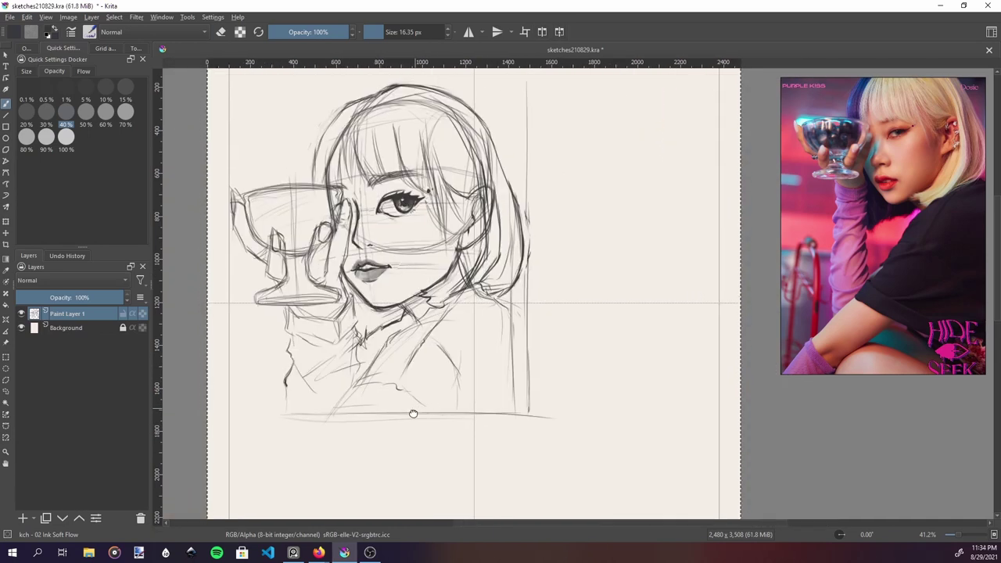
{"action": "scroll", "coordinate": [472, 384], "scroll_direction": "down", "scroll_amount": 2}
{"action": "key", "text": "m"}
{"action": "left_click", "coordinate": [92, 17]}
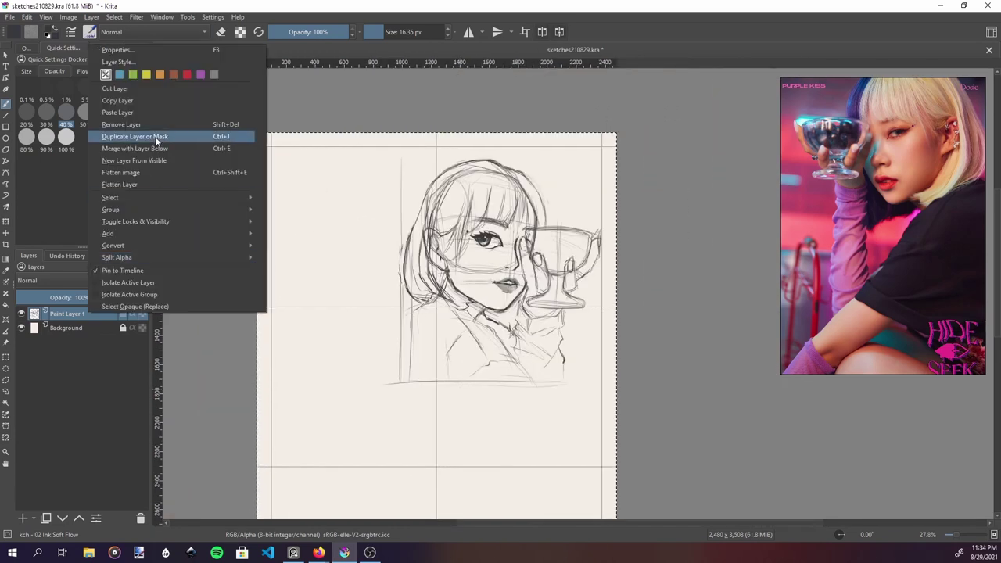
{"action": "left_click", "coordinate": [157, 139]}
{"action": "left_click", "coordinate": [21, 327]}
{"action": "right_click", "coordinate": [483, 379]}
{"action": "left_click", "coordinate": [140, 518]}
{"action": "left_click", "coordinate": [21, 313]}
{"action": "key", "text": "m"}
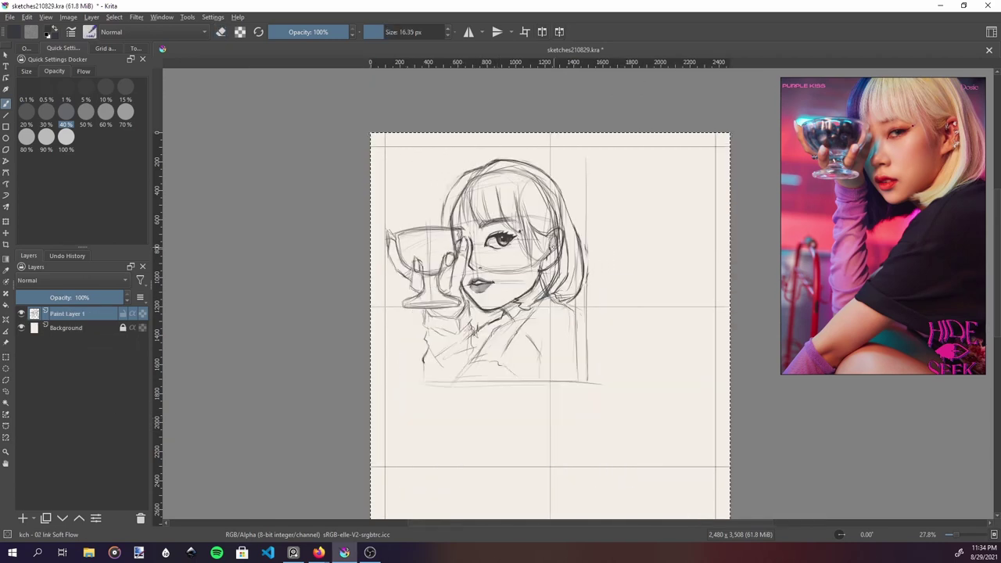
- Hide the original Paint Layer 1 and make Copy of Paint Layer 1 active
{"action": "scroll", "coordinate": [526, 338], "scroll_direction": "up", "scroll_amount": 6}
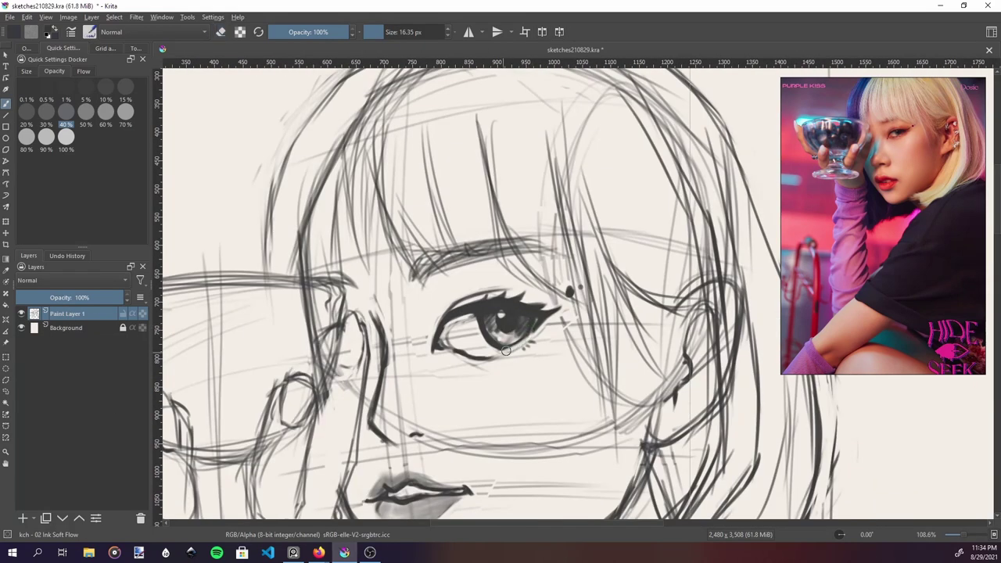
{"action": "scroll", "coordinate": [537, 329], "scroll_direction": "down", "scroll_amount": 2}
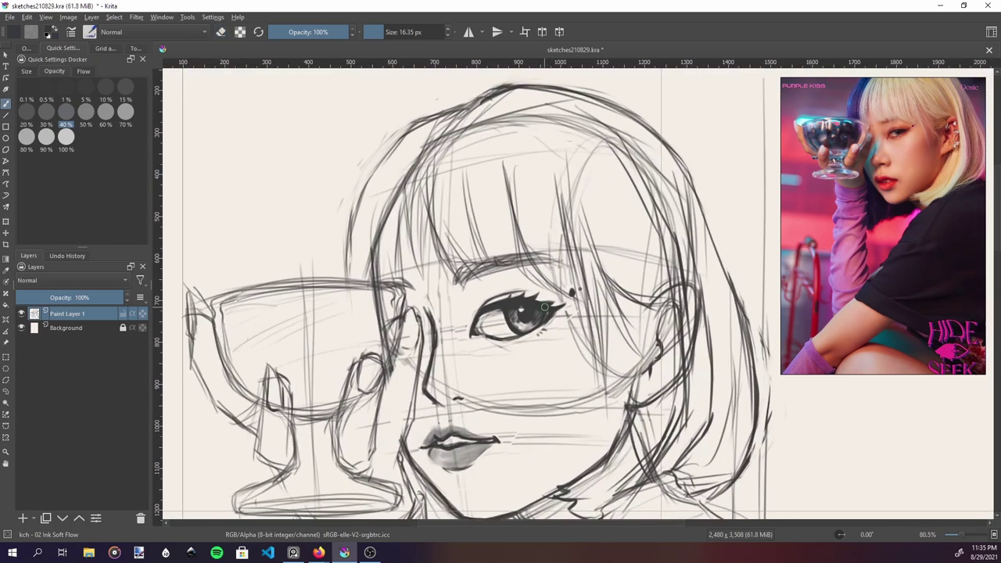
{"action": "scroll", "coordinate": [533, 334], "scroll_direction": "down", "scroll_amount": 3}
{"action": "scroll", "coordinate": [533, 335], "scroll_direction": "down", "scroll_amount": 3}
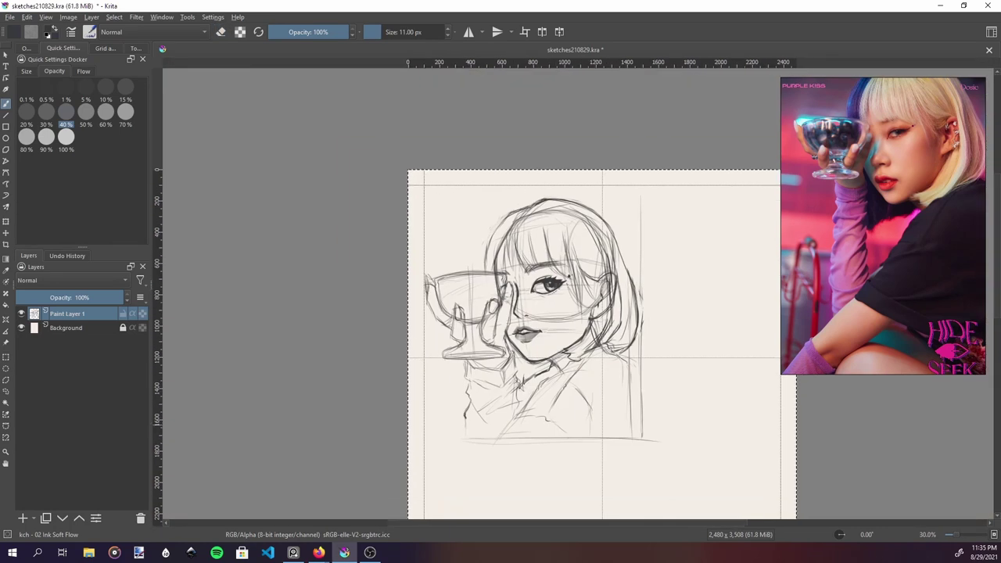
{"action": "left_click", "coordinate": [78, 327]}
{"action": "left_click", "coordinate": [21, 342]}
- Switch to the soft eraser, erase lines left of the bangs, then undo the erase
{"action": "right_click", "coordinate": [572, 380]}
{"action": "left_click", "coordinate": [572, 328]}
{"action": "scroll", "coordinate": [551, 425], "scroll_direction": "up", "scroll_amount": 3}
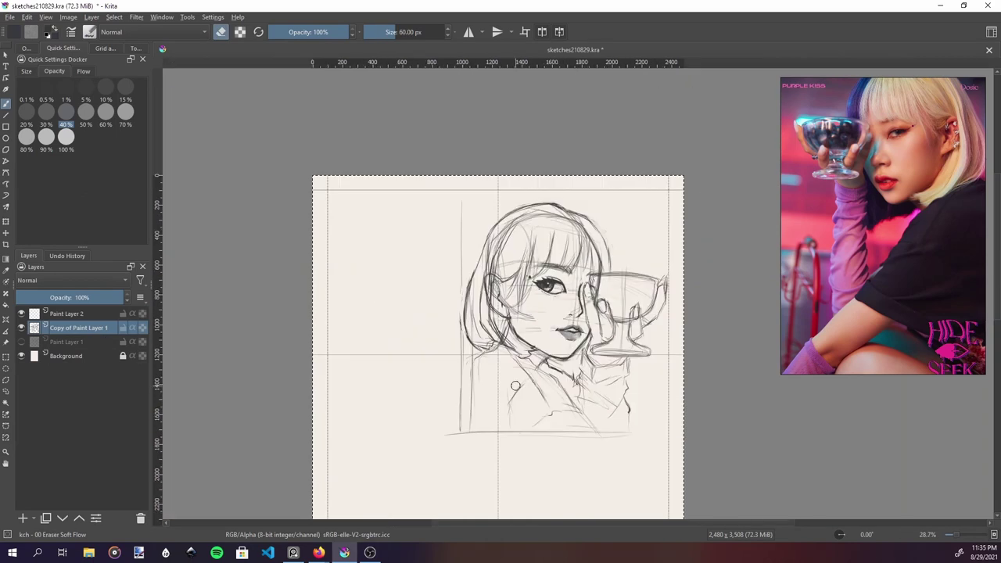
{"action": "scroll", "coordinate": [552, 426], "scroll_direction": "down", "scroll_amount": 4}
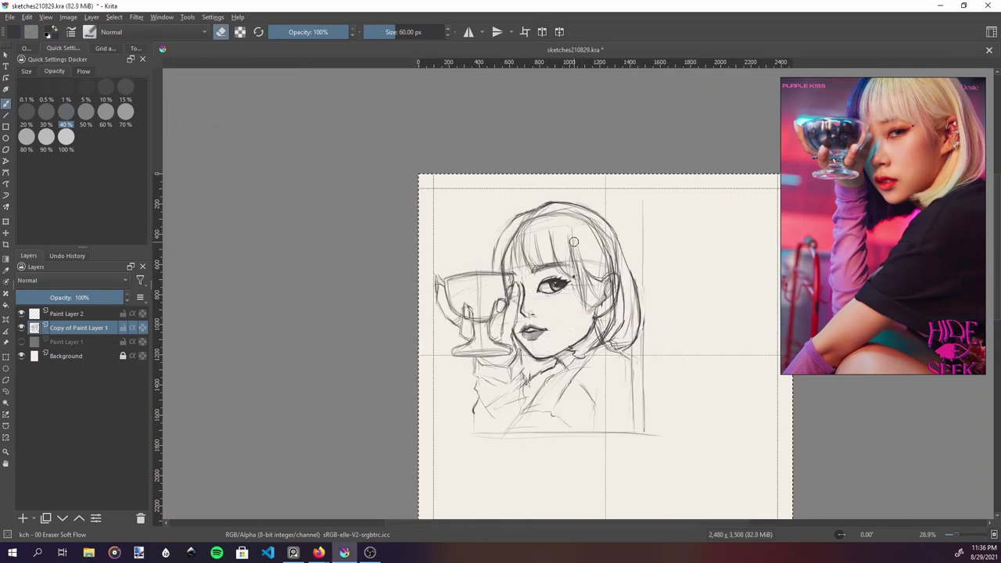
{"action": "left_click_drag", "start_coordinate": [509, 233], "coordinate": [504, 267]}
{"action": "key", "text": "ctrl+z"}
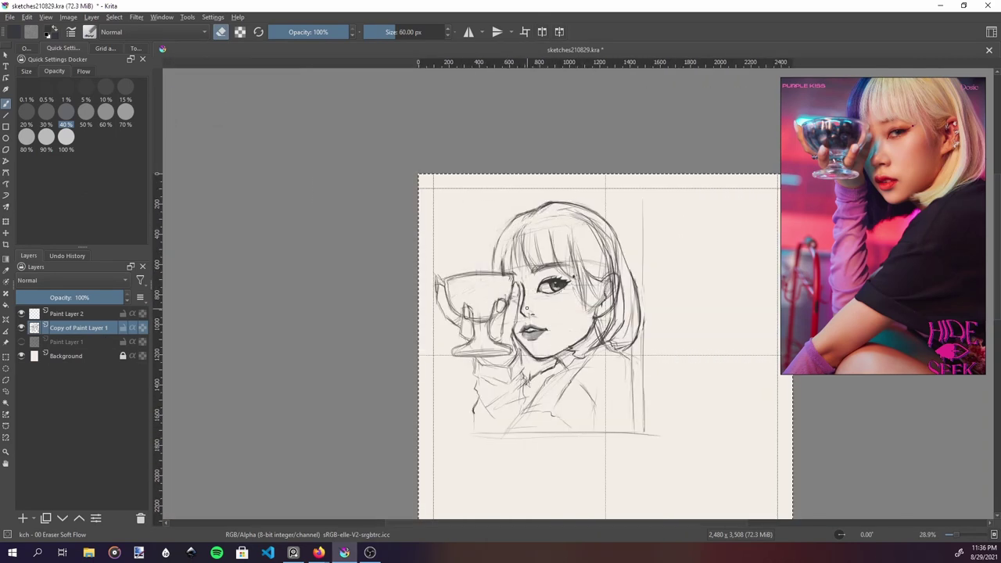
- Check the mirrored view, then shade the jacket in soft grey with lowered brush flow
{"action": "key", "text": "m"}
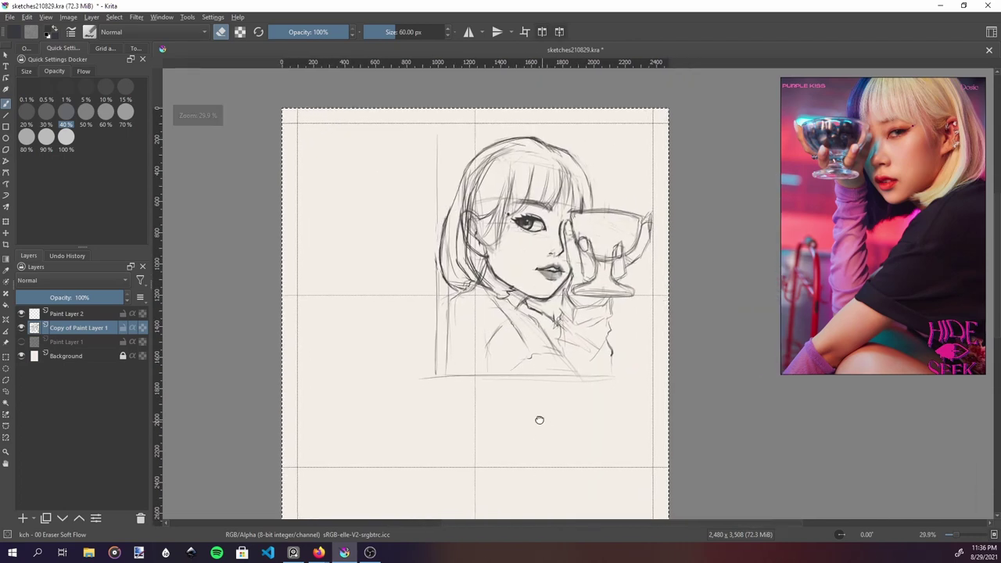
{"action": "key", "text": "m"}
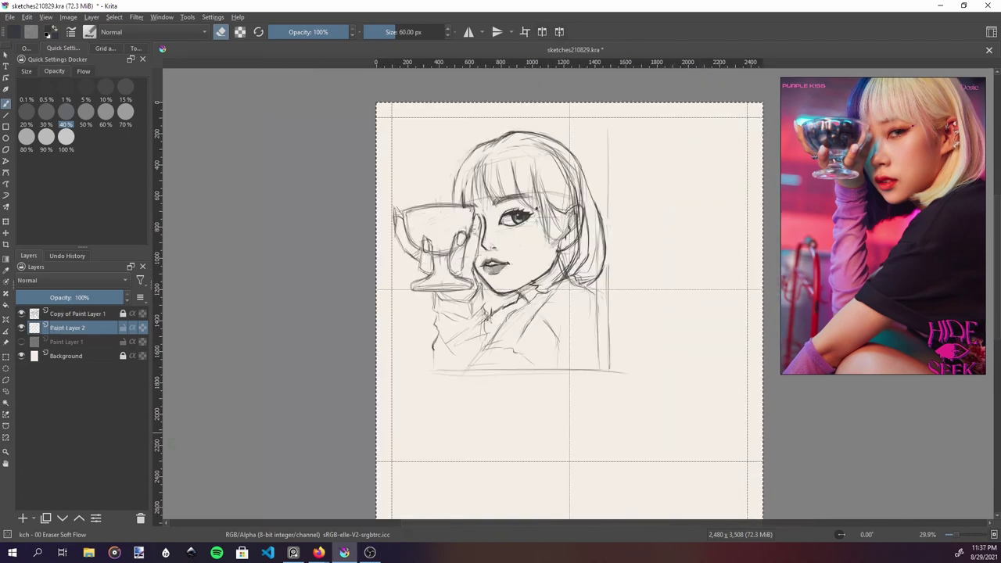
{"action": "key", "text": "e"}
{"action": "left_click", "coordinate": [66, 124]}
{"action": "right_click", "coordinate": [502, 380]}
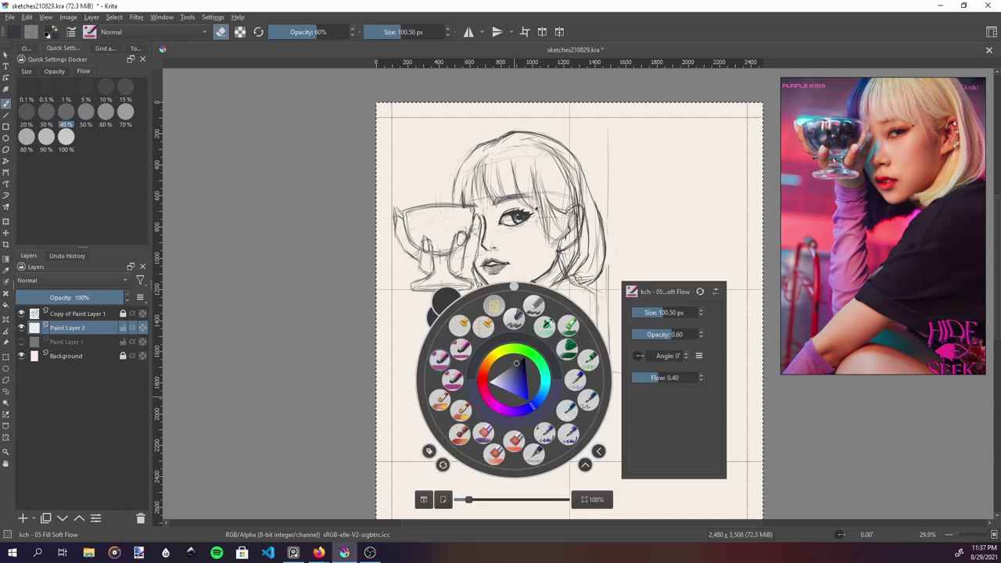
{"action": "key", "text": "e"}
{"action": "mouse_move", "coordinate": [571, 293]}
{"action": "left_mouse_down"}
{"action": "mouse_move", "coordinate": [500, 354]}
{"action": "mouse_move", "coordinate": [560, 364]}
{"action": "left_mouse_up"}
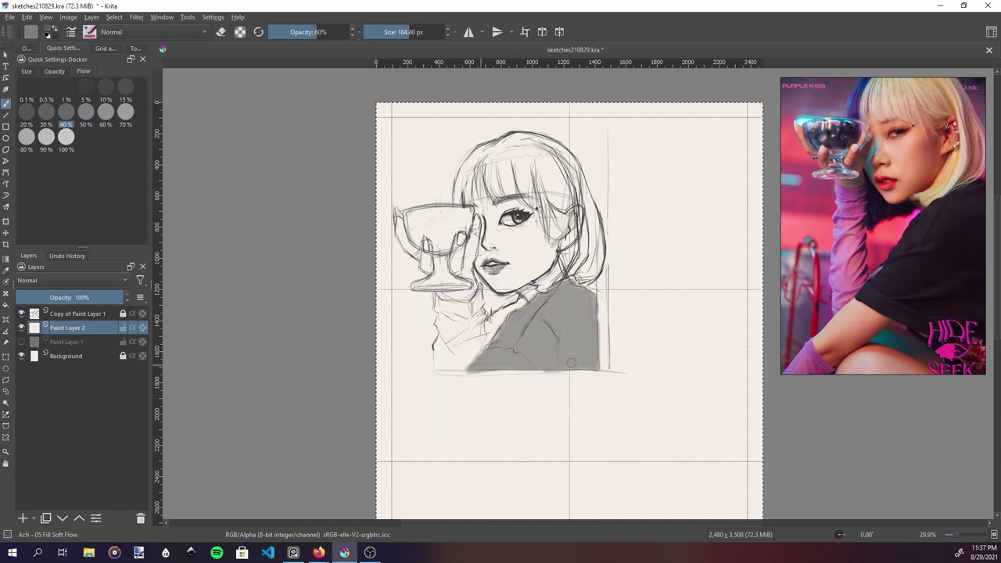
- Shade the sleeve, then shade the hair and glass cup in darker grey
{"action": "right_click", "coordinate": [558, 342]}
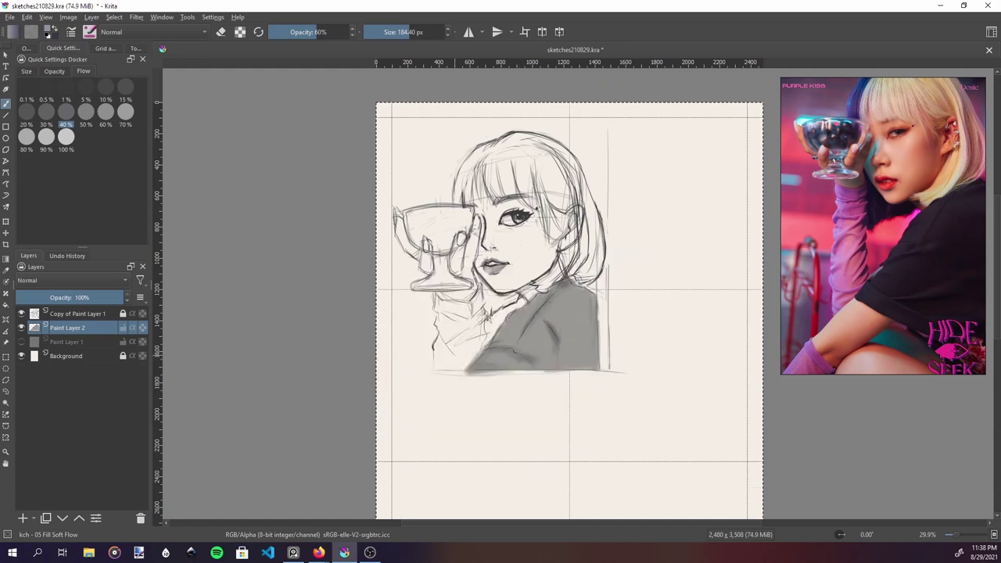
{"action": "mouse_move", "coordinate": [469, 301]}
{"action": "left_mouse_down"}
{"action": "mouse_move", "coordinate": [466, 322]}
{"action": "mouse_move", "coordinate": [441, 316]}
{"action": "left_mouse_up"}
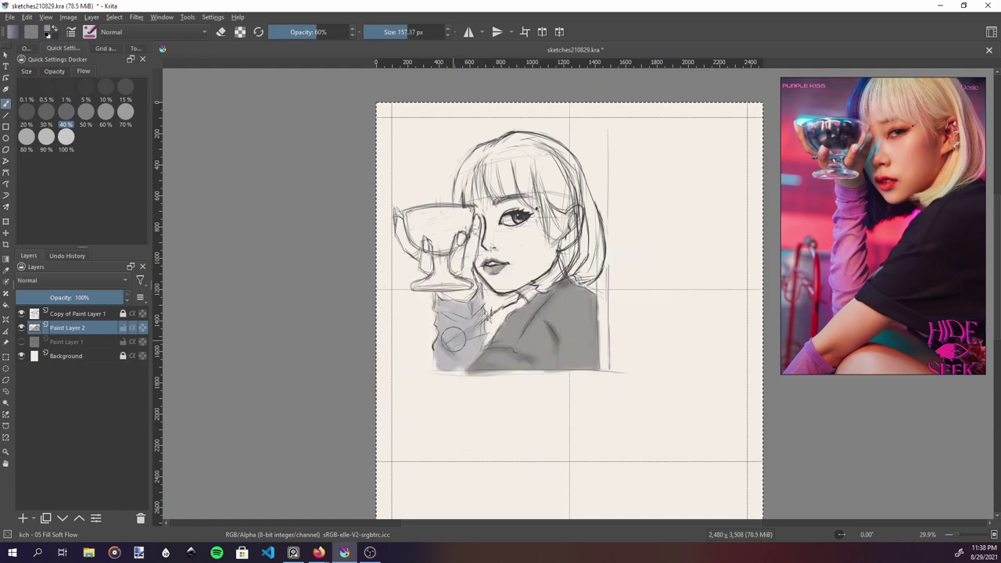
{"action": "right_click", "coordinate": [525, 235]}
{"action": "left_click", "coordinate": [471, 181]}
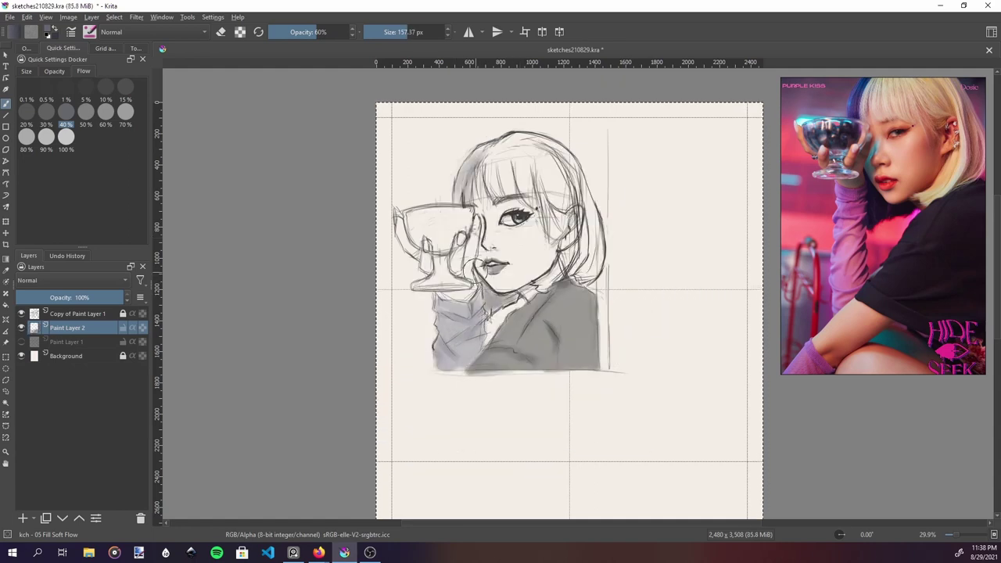
{"action": "left_click_drag", "start_coordinate": [469, 156], "coordinate": [481, 191]}
{"action": "mouse_move", "coordinate": [406, 227]}
{"action": "left_mouse_down"}
{"action": "mouse_move", "coordinate": [450, 238]}
{"action": "mouse_move", "coordinate": [469, 226]}
{"action": "mouse_move", "coordinate": [414, 228]}
{"action": "left_mouse_up"}
- Set the brush opacity to 50% and undo the last shading stroke on the cup
{"action": "right_click", "coordinate": [469, 234]}
{"action": "left_click", "coordinate": [66, 136]}
{"action": "left_click", "coordinate": [85, 112]}
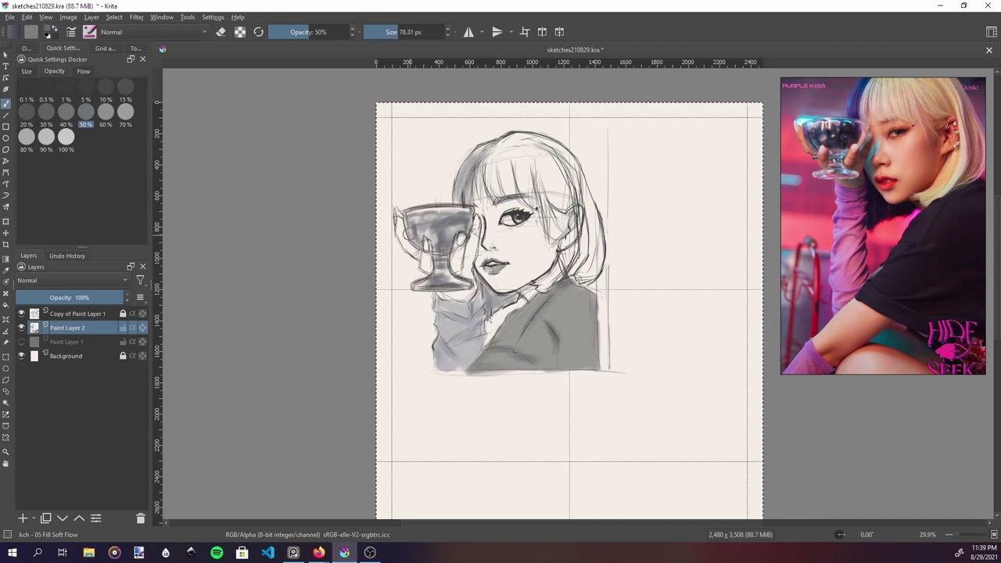
{"action": "key", "text": "ctrl+z"}
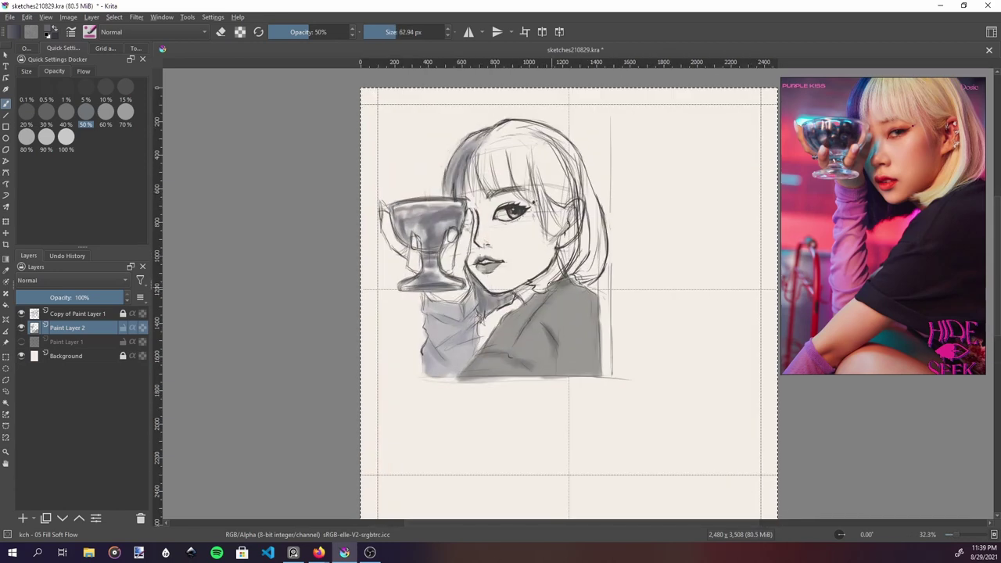
- Add pencil strokes to the bangs and the right side of the hair
{"action": "left_click_drag", "start_coordinate": [472, 144], "coordinate": [480, 195]}
{"action": "mouse_move", "coordinate": [586, 205]}
{"action": "left_mouse_down"}
{"action": "mouse_move", "coordinate": [598, 270]}
{"action": "mouse_move", "coordinate": [547, 224]}
{"action": "left_mouse_up"}
{"action": "left_click_drag", "start_coordinate": [544, 148], "coordinate": [547, 198]}
{"action": "left_click_drag", "start_coordinate": [491, 147], "coordinate": [505, 188]}
{"action": "left_click_drag", "start_coordinate": [499, 209], "coordinate": [507, 219]}
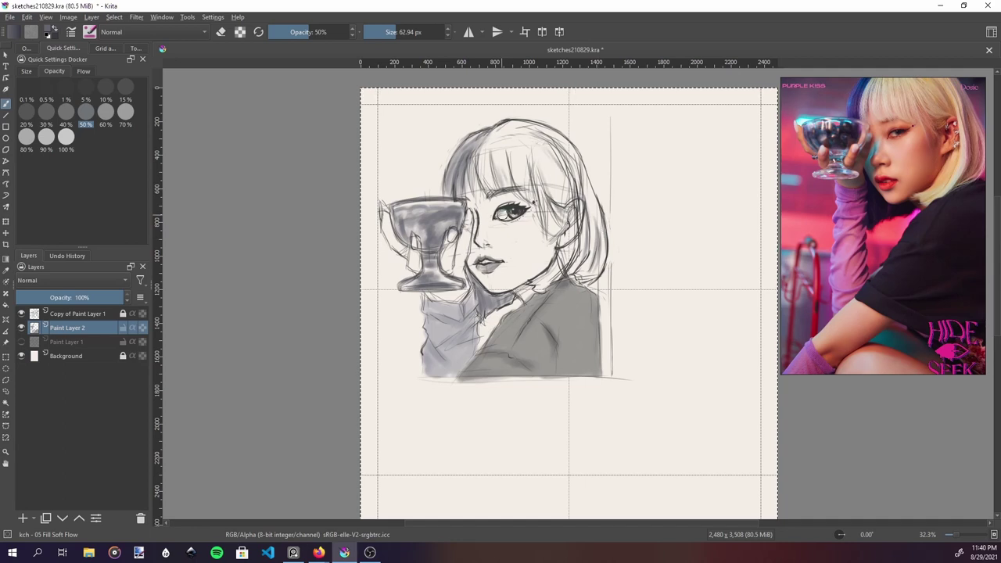
- With the ink brush, write the date above the signature stamp
{"action": "key", "text": "e"}
{"action": "right_click", "coordinate": [501, 425]}
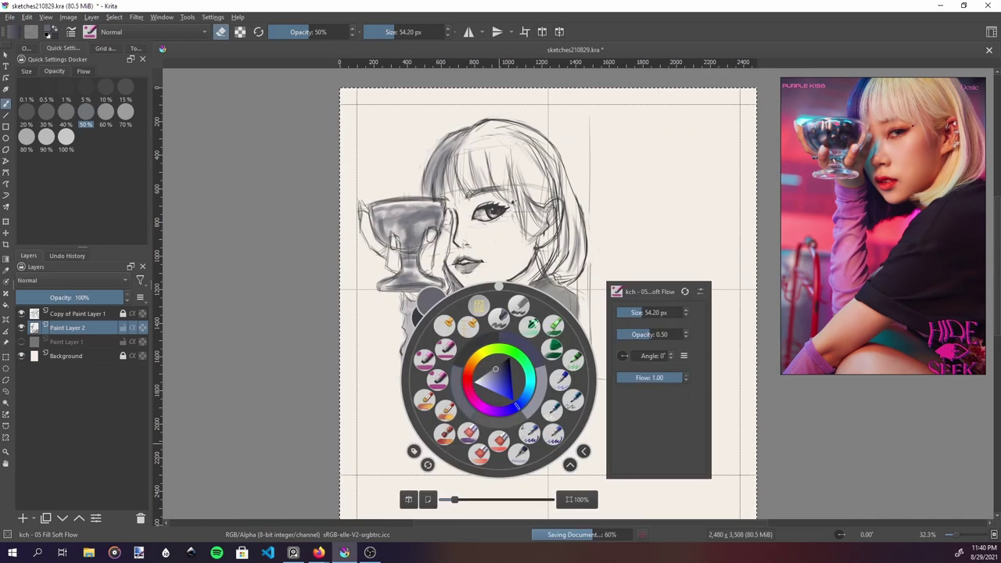
{"action": "left_click", "coordinate": [443, 336]}
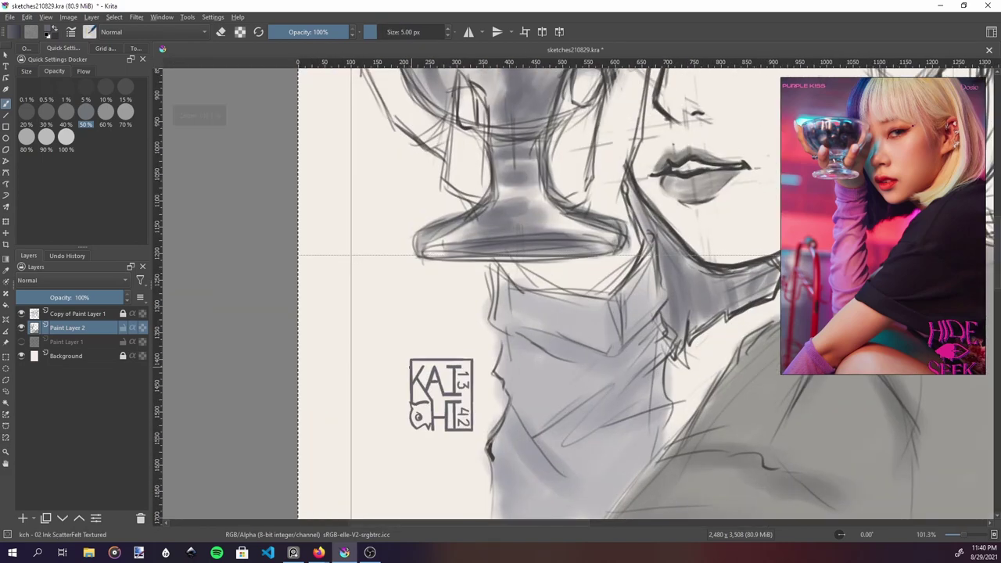
{"action": "left_click_drag", "start_coordinate": [415, 345], "coordinate": [414, 346]}
{"action": "left_click_drag", "start_coordinate": [424, 345], "coordinate": [423, 346]}
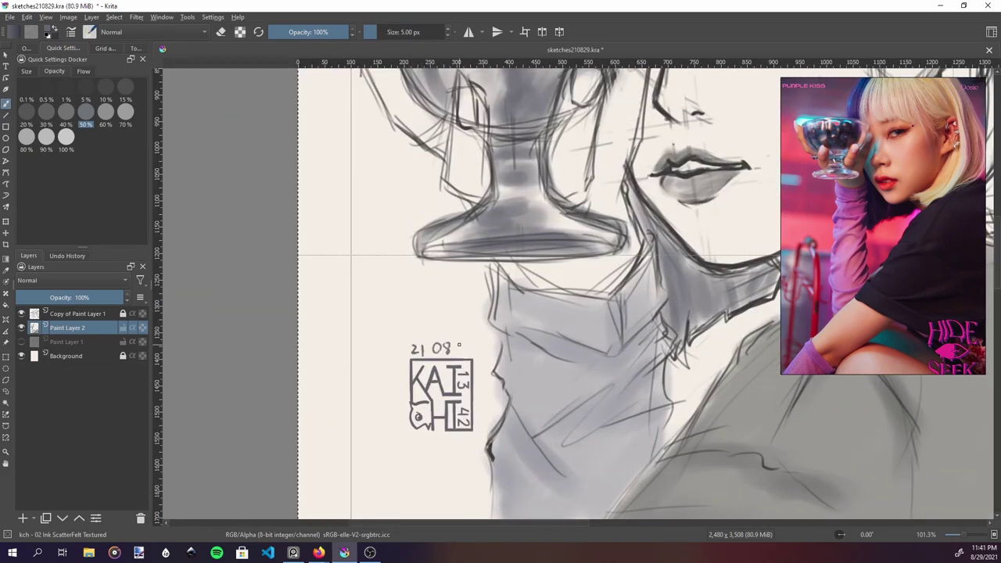